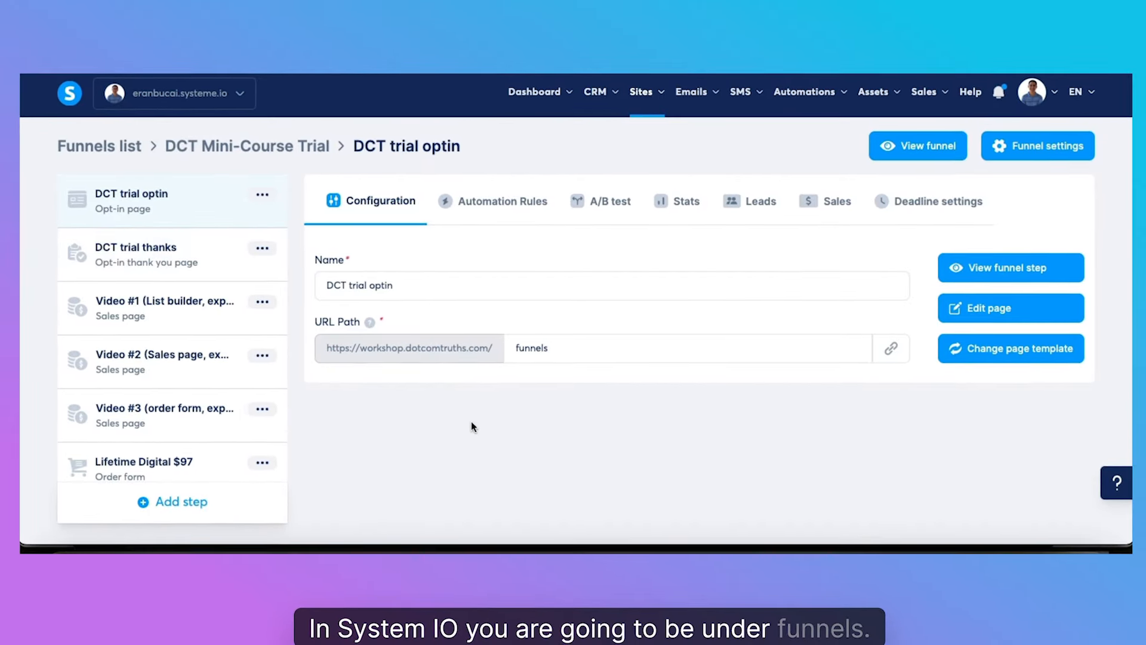
# - Create an automation rule for the DCT trial optin page with the trigger "Funnel step form subscribed"
pyautogui.moveTo(644, 102)
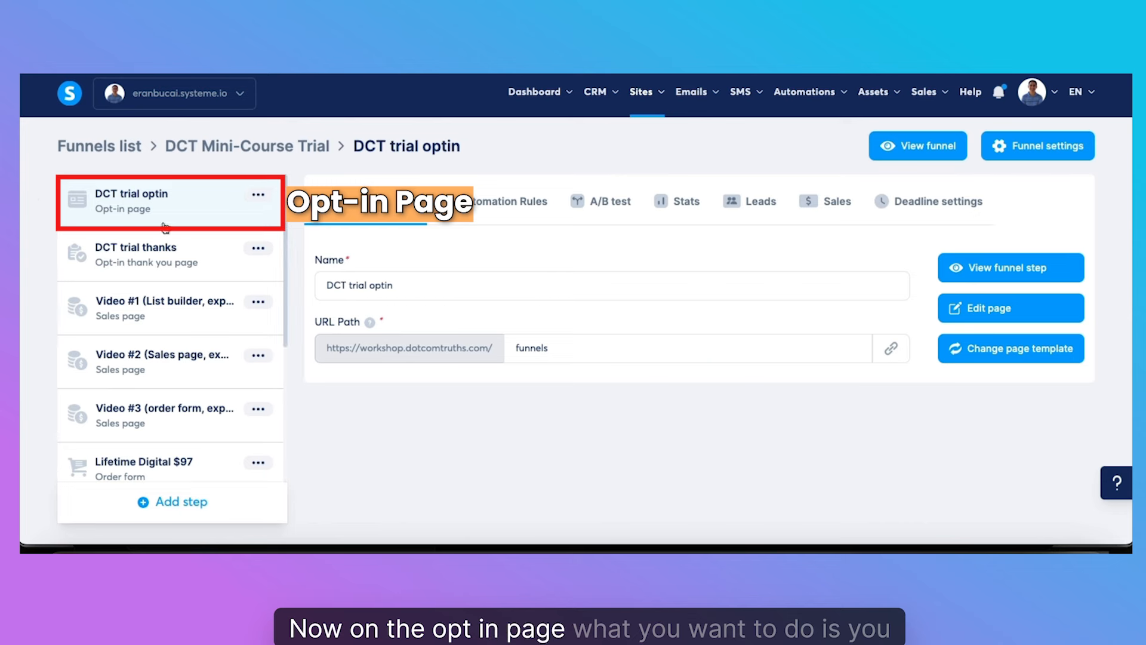
pyautogui.click(498, 208)
pyautogui.scroll(-2, 599, 302)
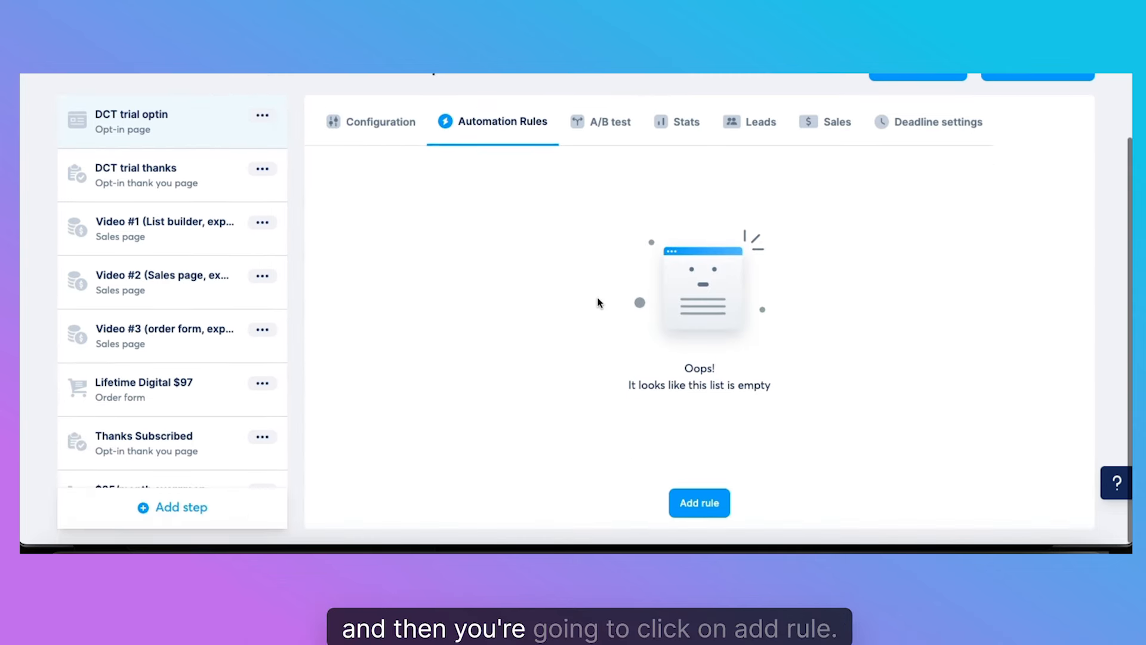
pyautogui.click(718, 506)
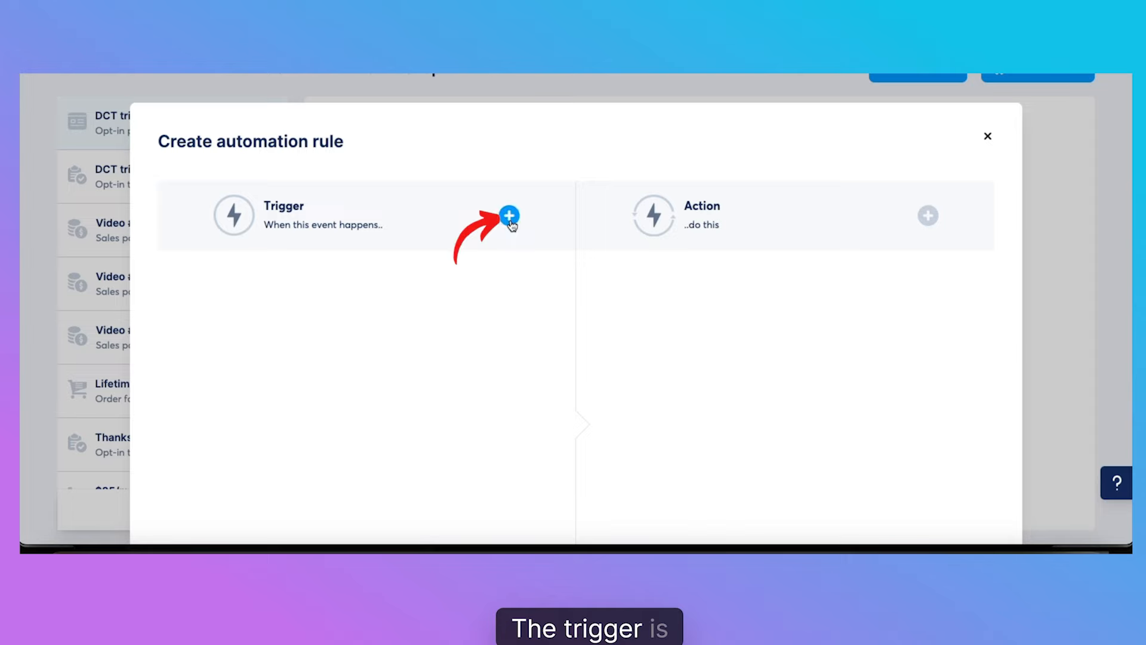
pyautogui.click(508, 216)
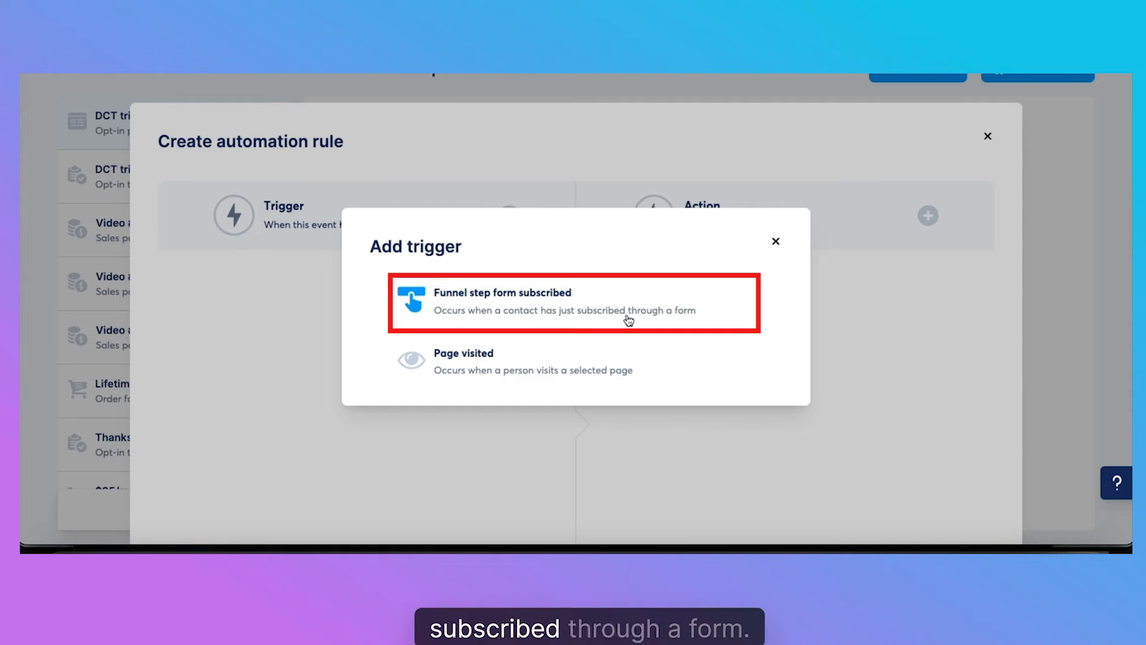
pyautogui.click(507, 306)
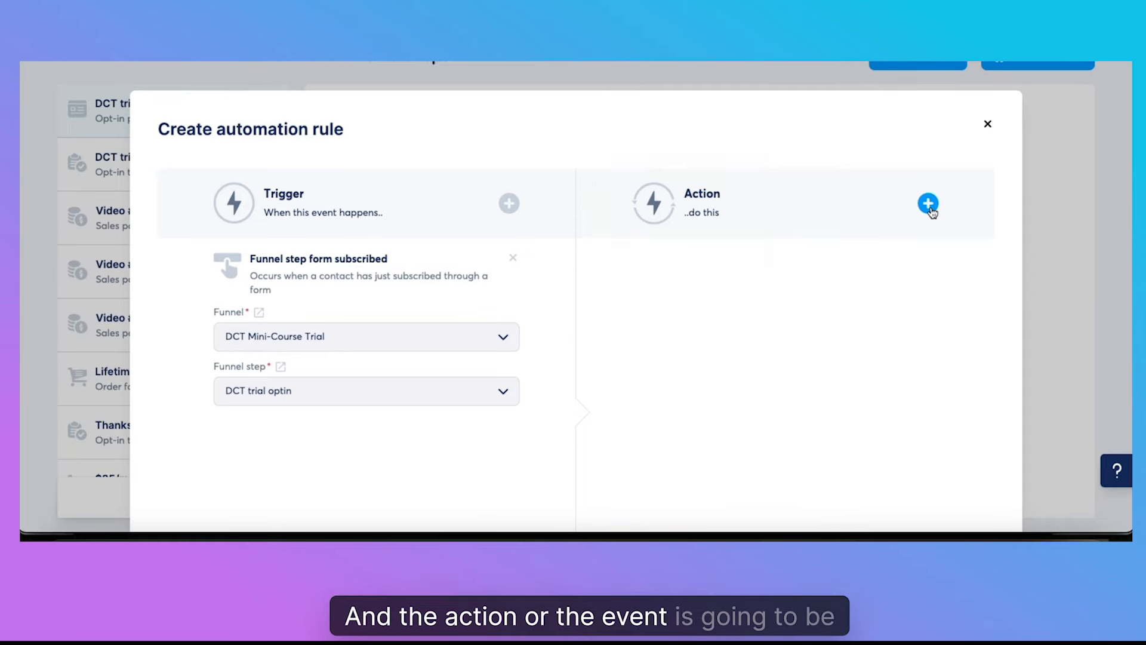
# - Add the action "Send email to a specific email address" to the automation rule
pyautogui.click(930, 206)
pyautogui.scroll(-2, 550, 391)
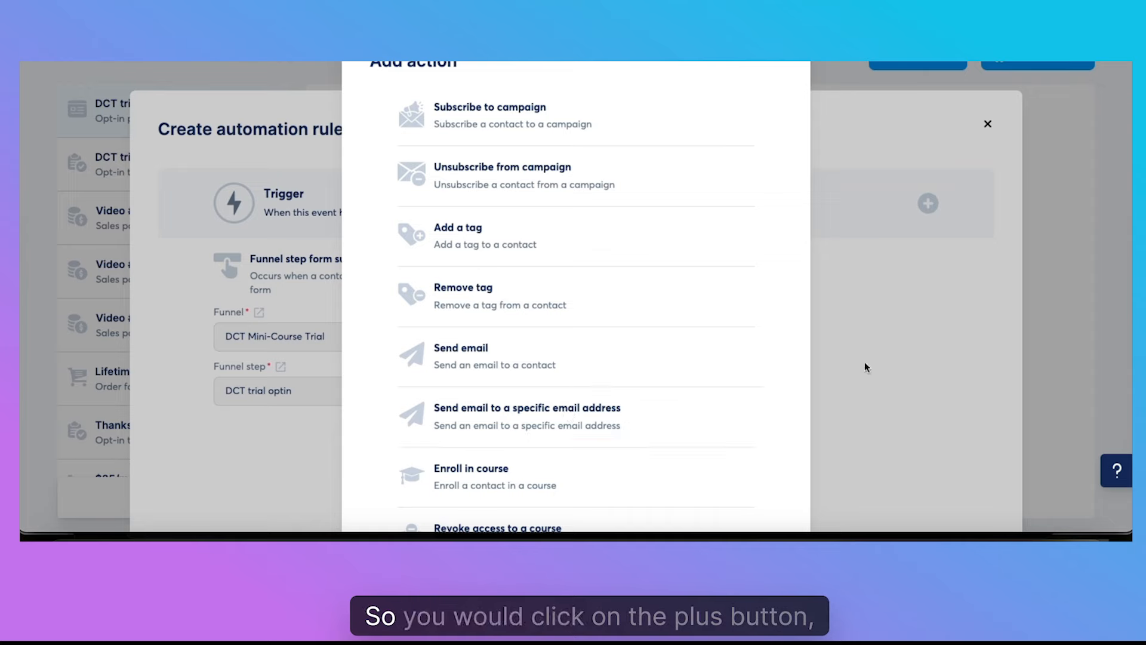
pyautogui.click(865, 362)
pyautogui.click(929, 205)
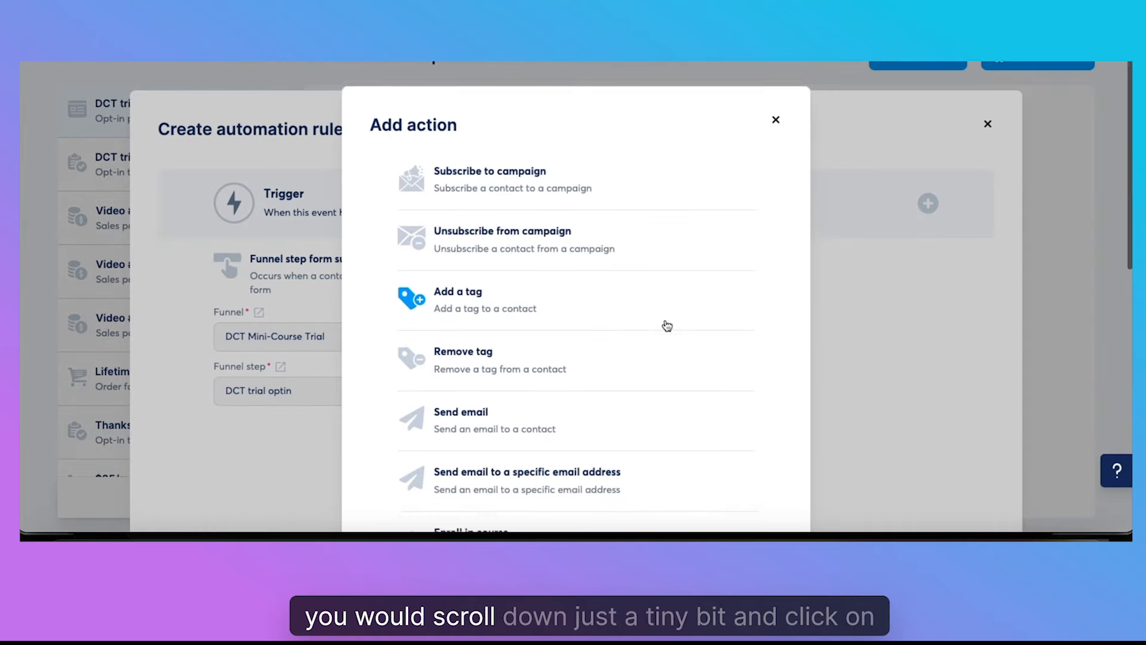
pyautogui.scroll(-2, 651, 334)
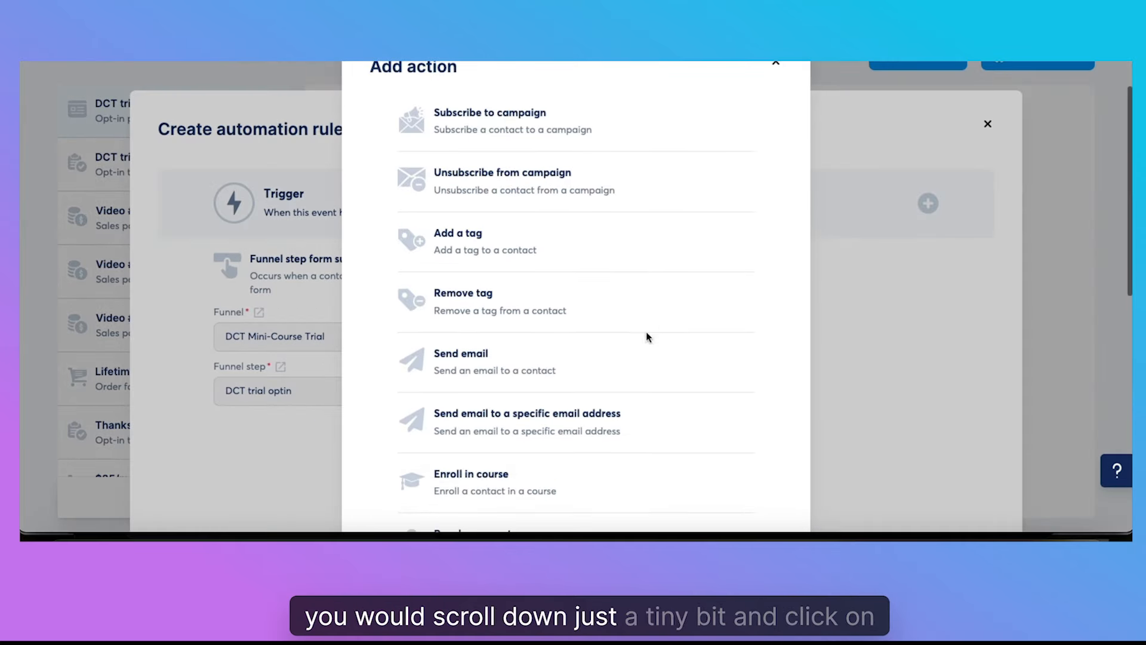
pyautogui.click(583, 422)
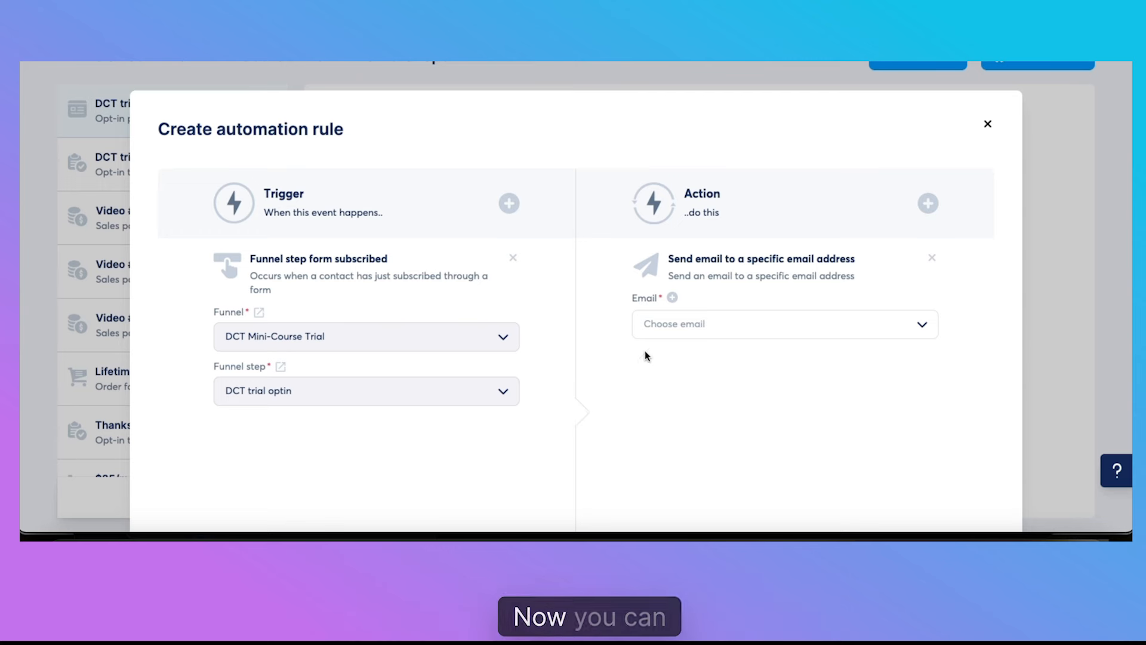
# - Create a new email message for the action with the subject "New Trial (lead magnet)" followed by a magnet emoji
pyautogui.click(690, 324)
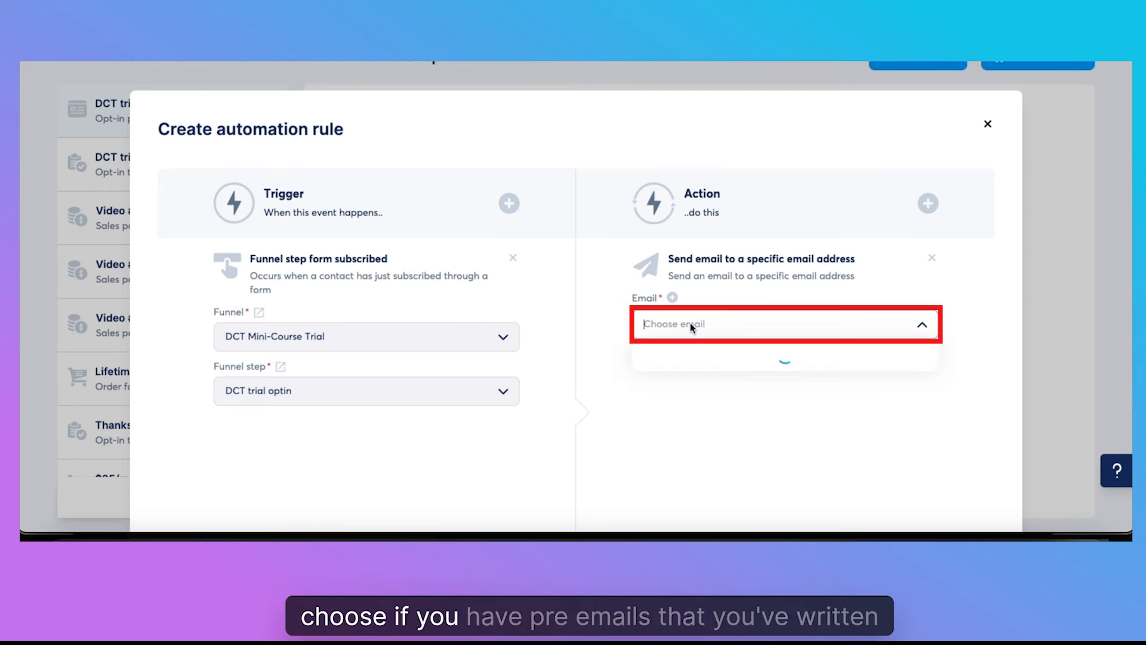
pyautogui.click(582, 327)
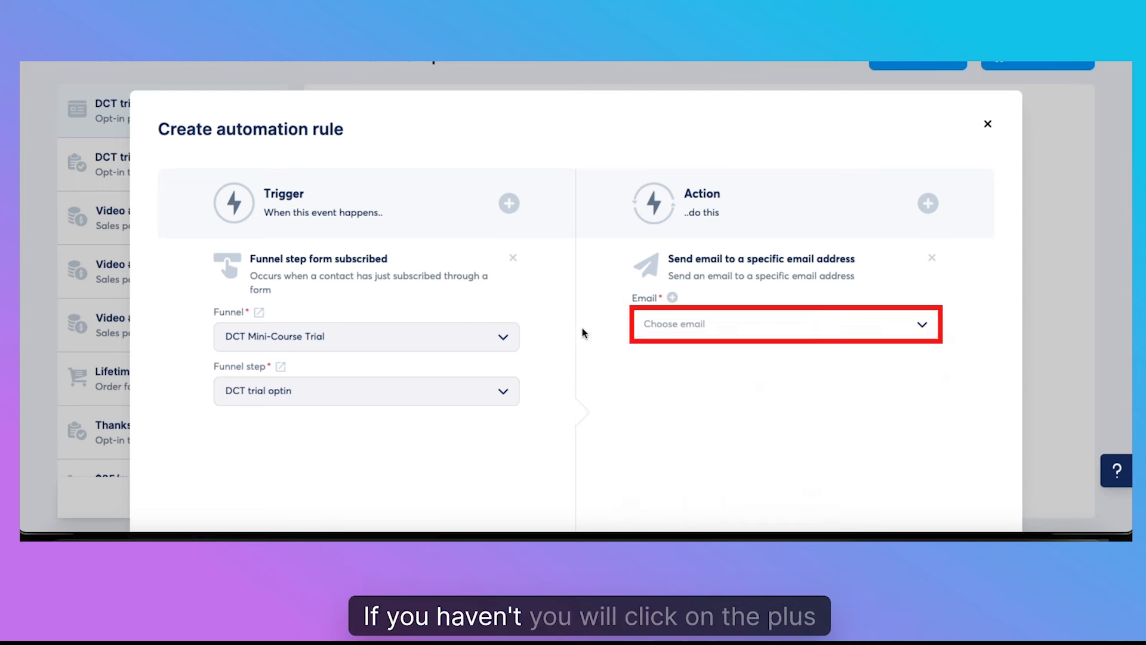
pyautogui.click(673, 298)
pyautogui.click(303, 267)
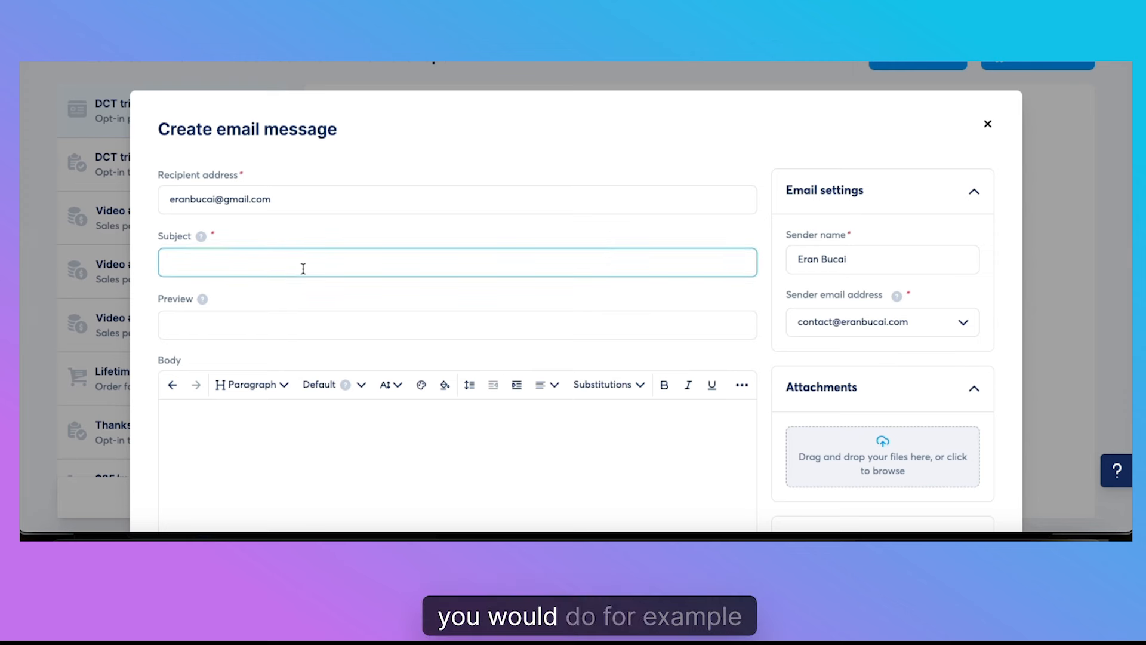
pyautogui.write('New ')
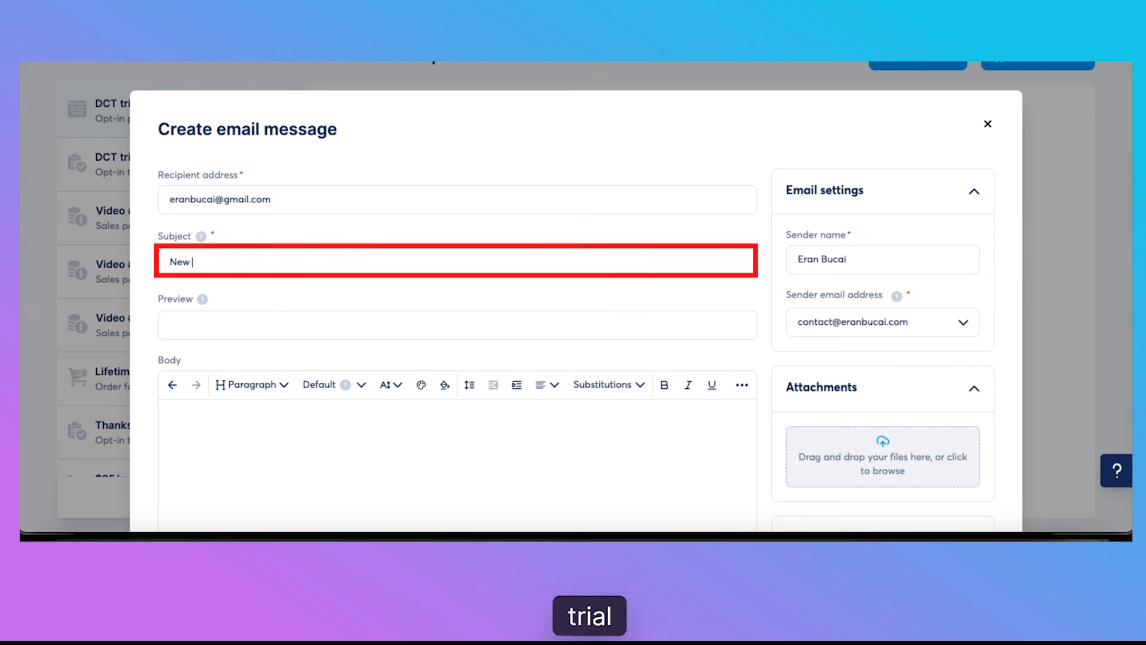
pyautogui.write('Trial (lead')
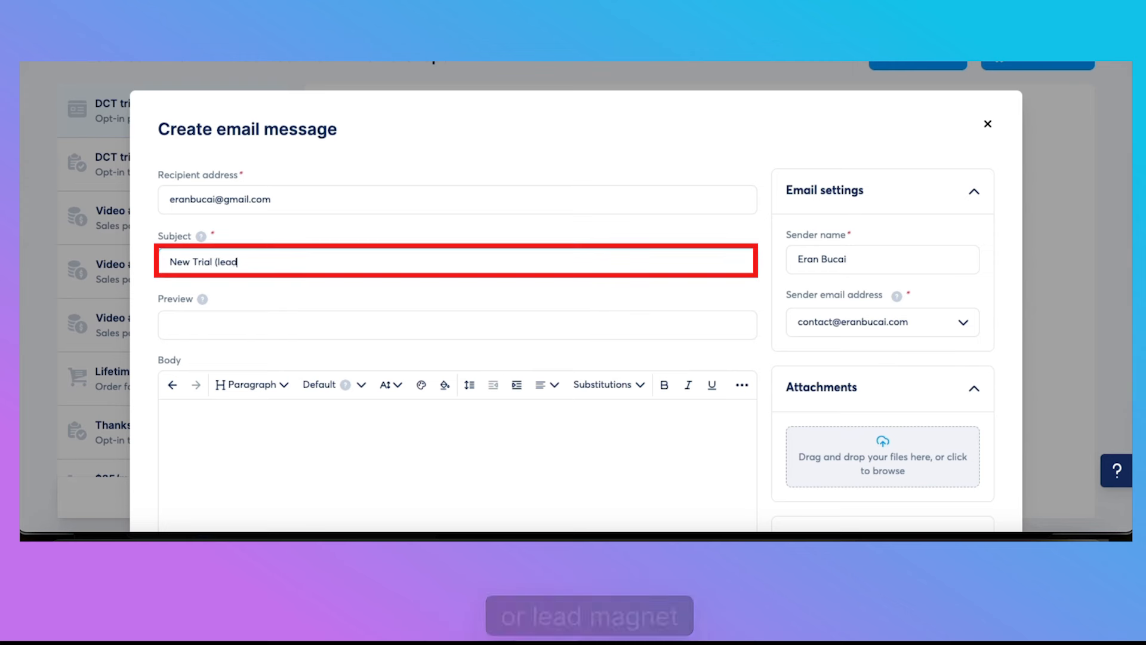
pyautogui.write(' magnet)')
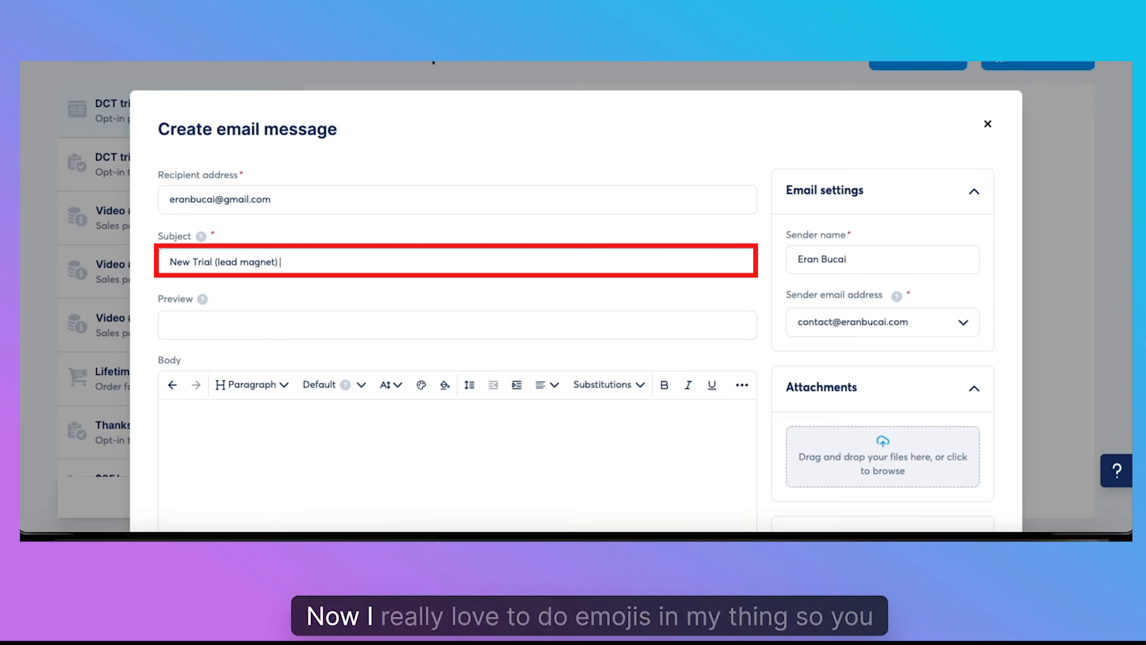
pyautogui.press('ctrl+super+space')
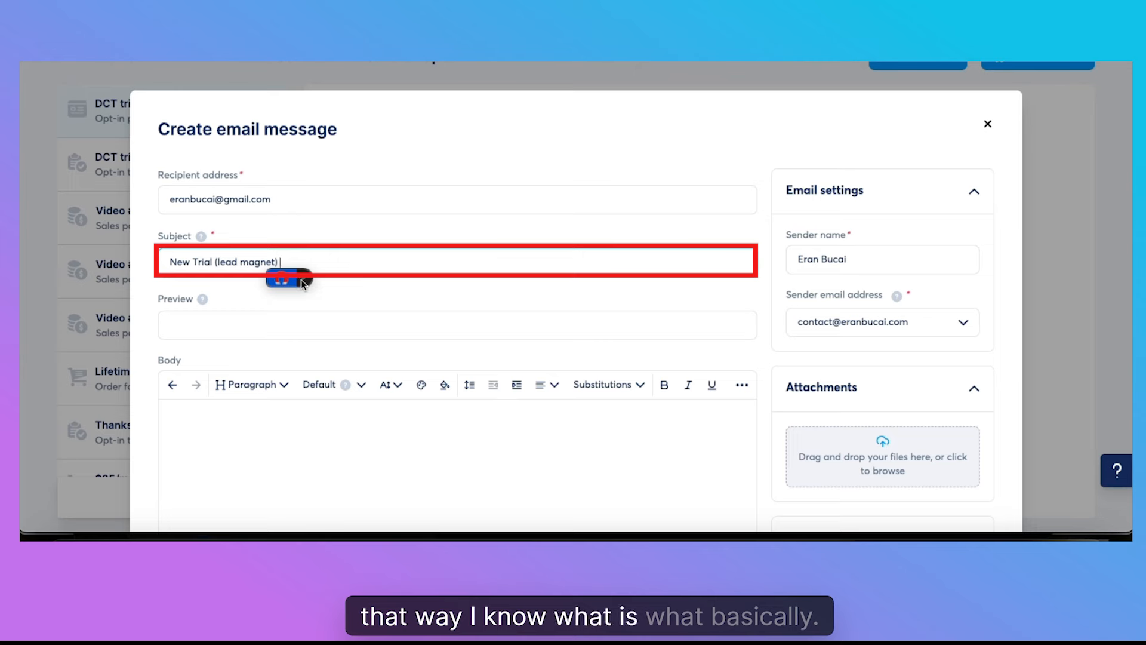
pyautogui.click(302, 279)
pyautogui.press('Escape')
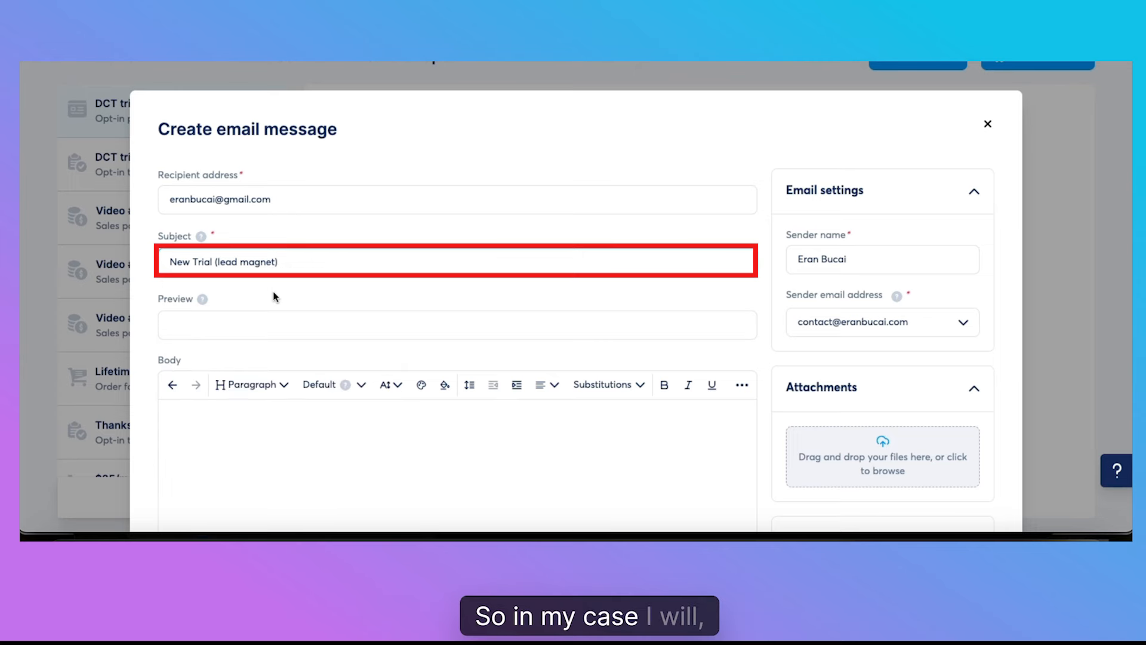
pyautogui.write('🧲')
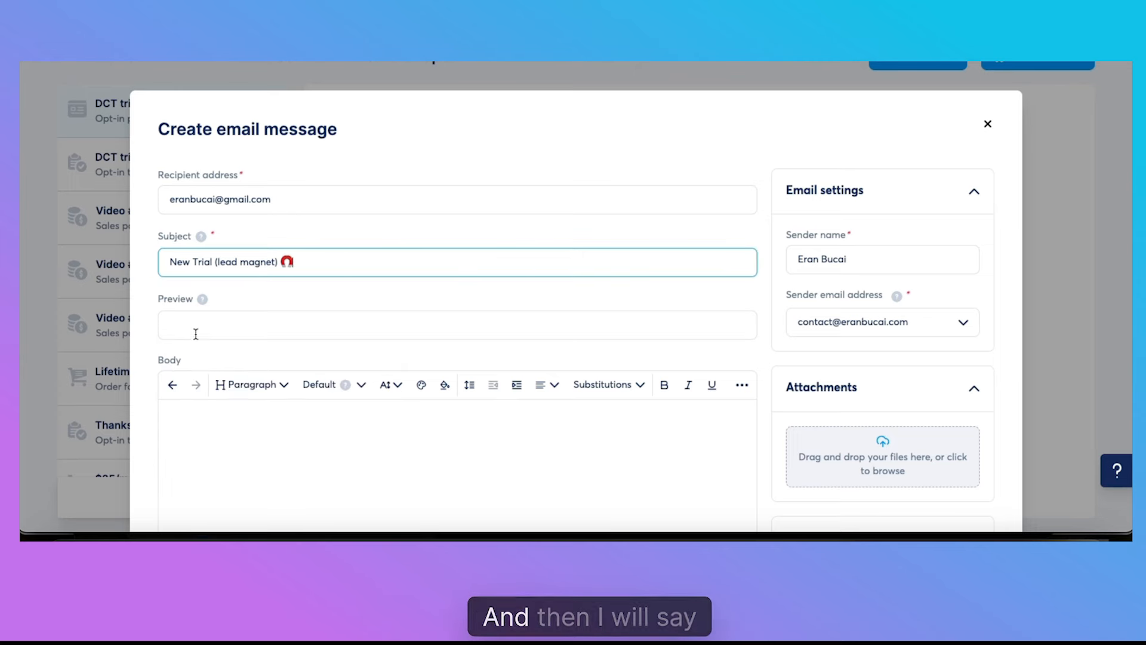
# - Open the email body with a line saying this is an automated email from the owner's bot through systeme io!, ending with a robot emoji
pyautogui.click(250, 412)
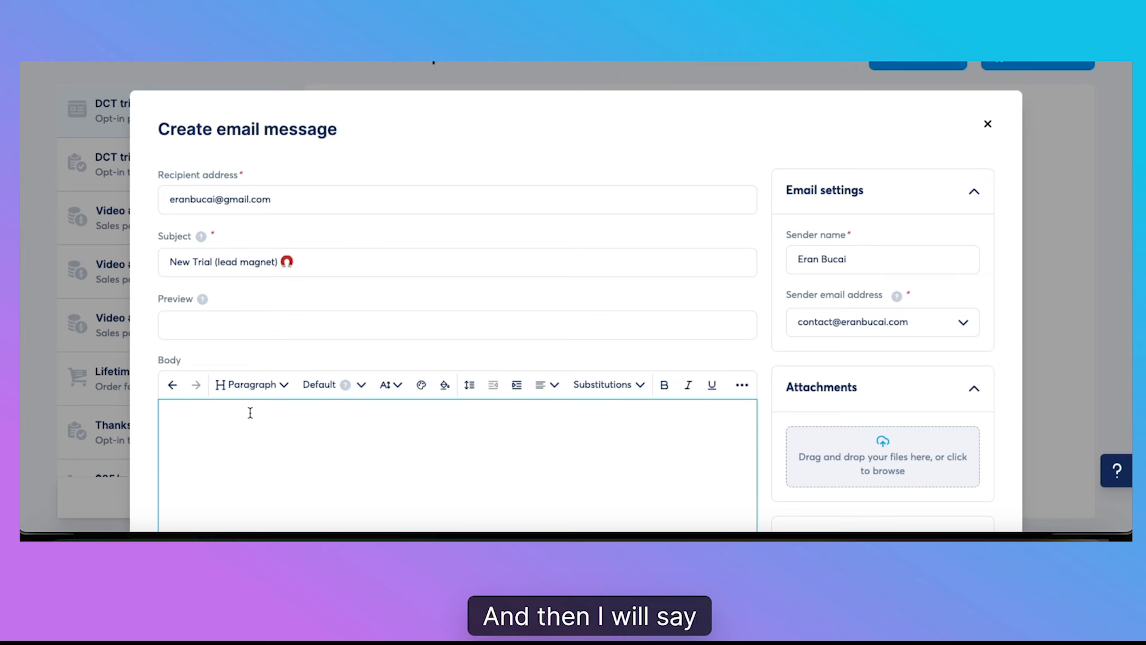
pyautogui.write('This is an')
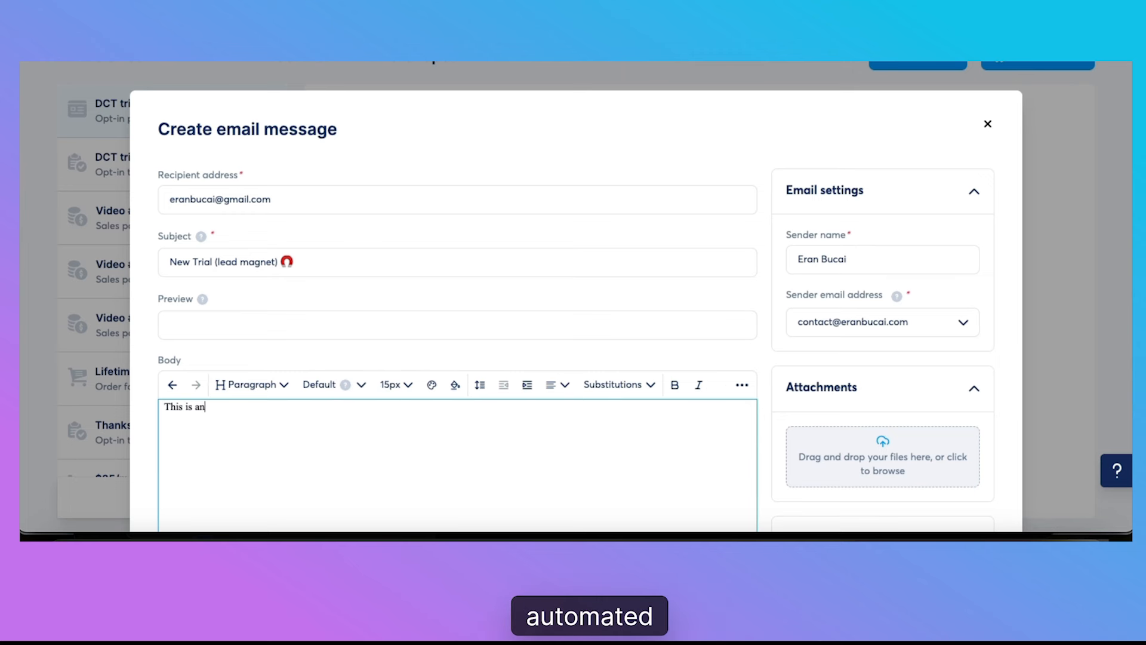
pyautogui.write(' automated email from Era')
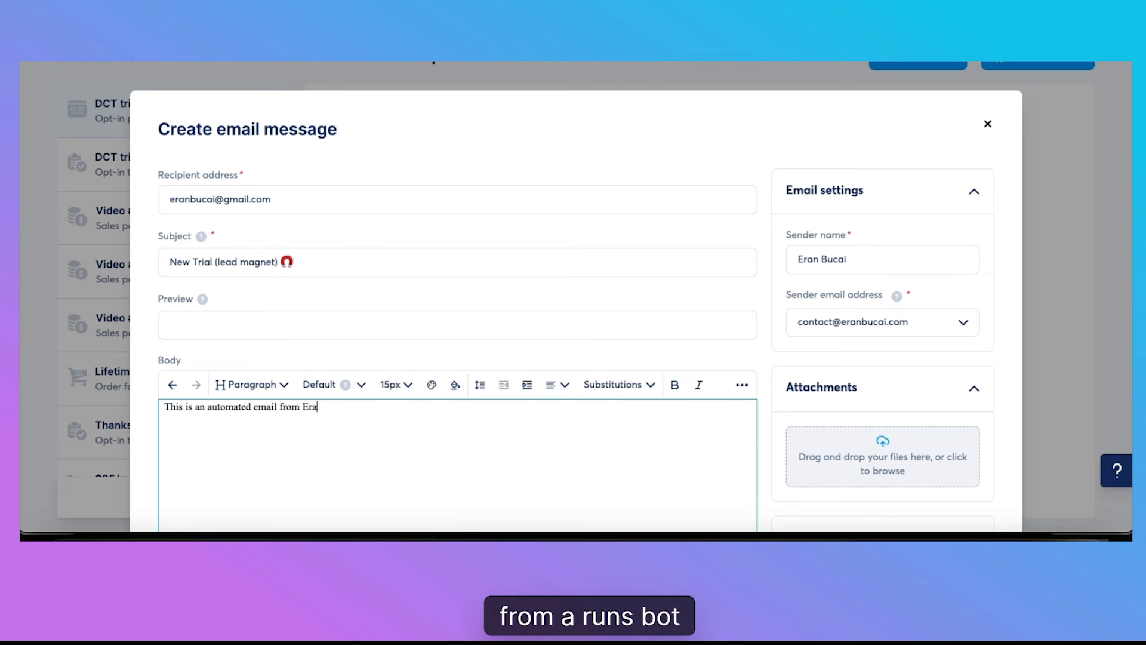
pyautogui.write("n's bot through sy")
pyautogui.press('BackSpace')
pyautogui.write('gh systeme io!')
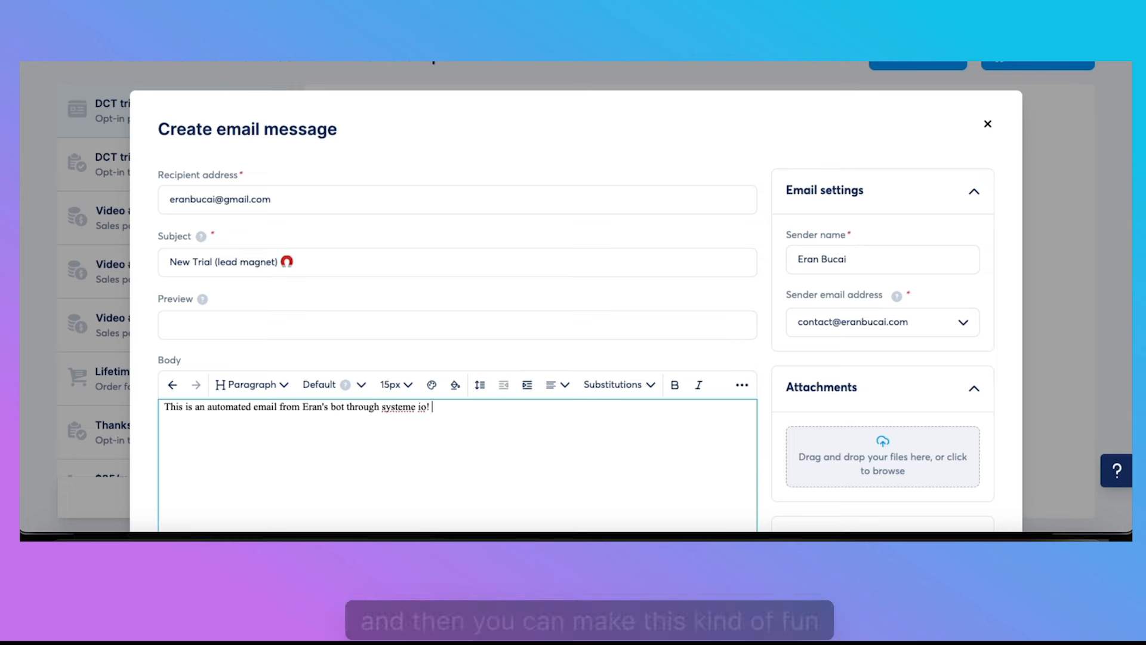
pyautogui.press('ctrl+super+space')
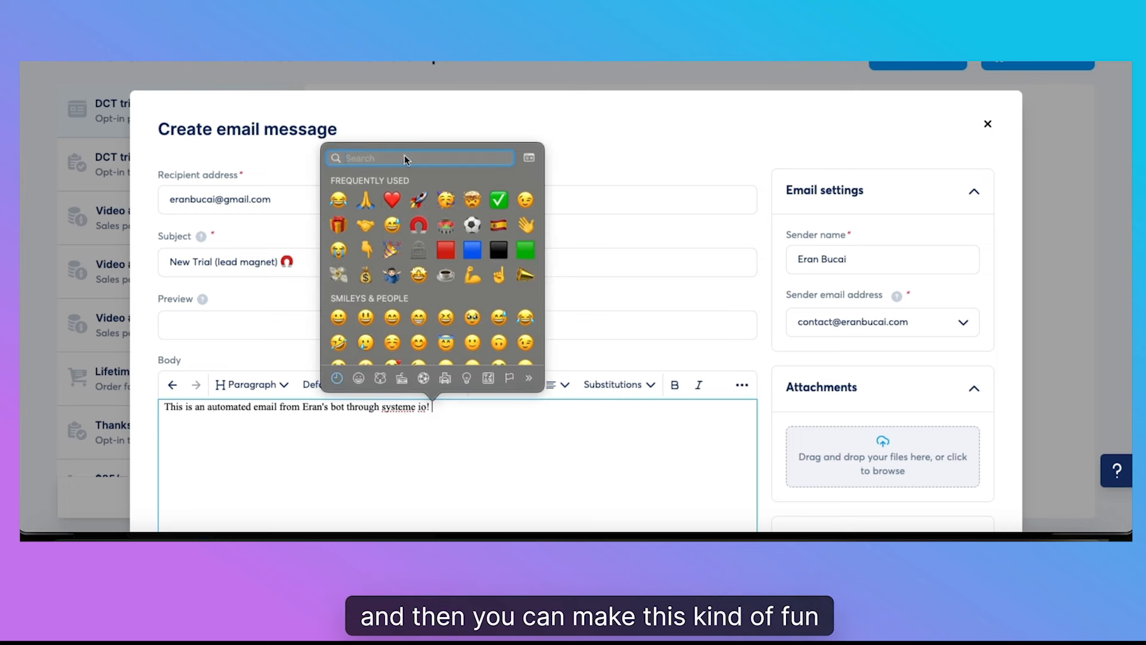
pyautogui.write('bot')
pyautogui.press('Return')
pyautogui.press('Return')
# - Write the body line "Someone new just sign up for the Lead magnet [the name of the lead magnet]" as a separate paragraph
pyautogui.write('Som')
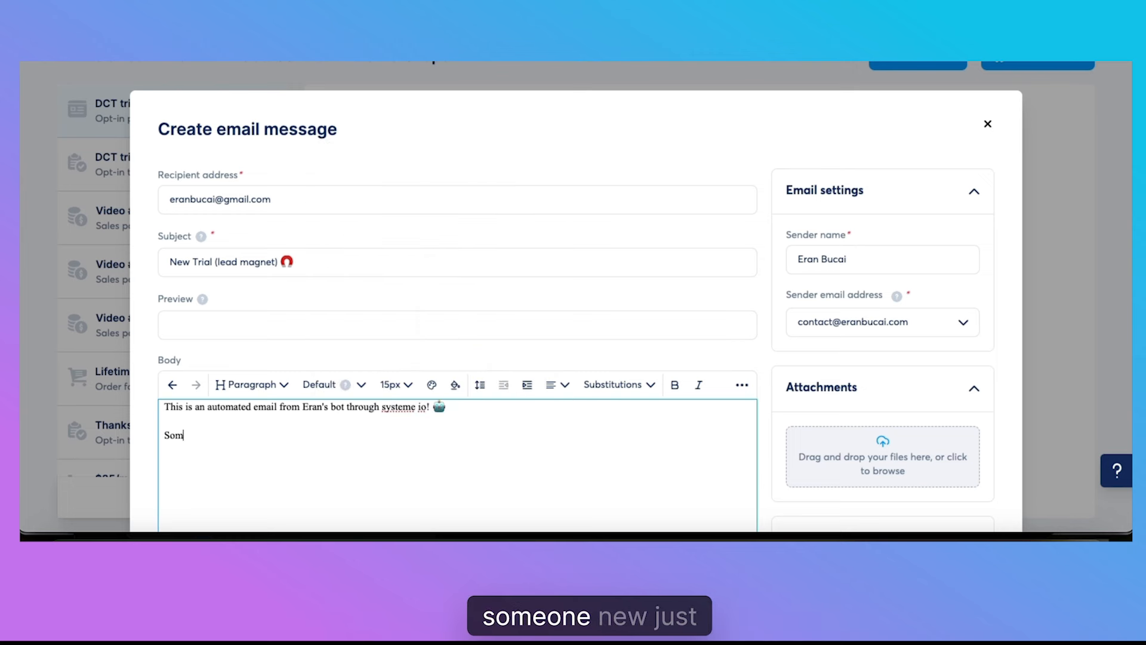
pyautogui.write('eone new just sign up')
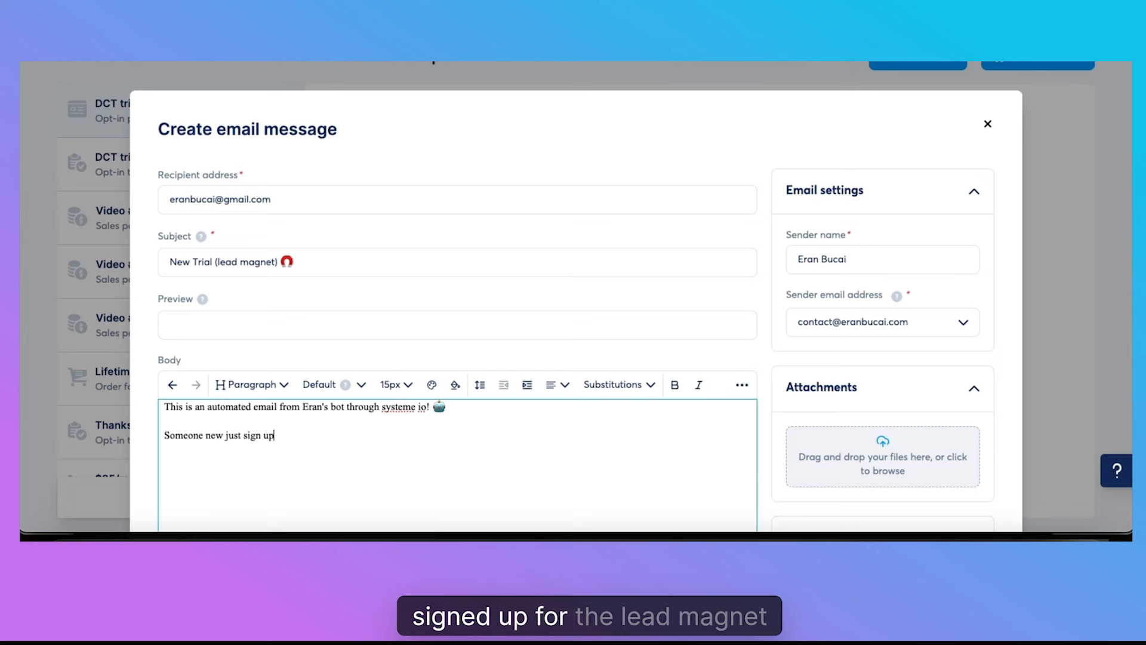
pyautogui.write('ed for th')
pyautogui.press('BackSpace')
pyautogui.press('BackSpace')
pyautogui.press('BackSpace')
pyautogui.press('BackSpace')
pyautogui.press('BackSpace')
pyautogui.press('BackSpace')
pyautogui.press('BackSpace')
pyautogui.press('BackSpace')
pyautogui.press('BackSpace')
pyautogui.write('for the')
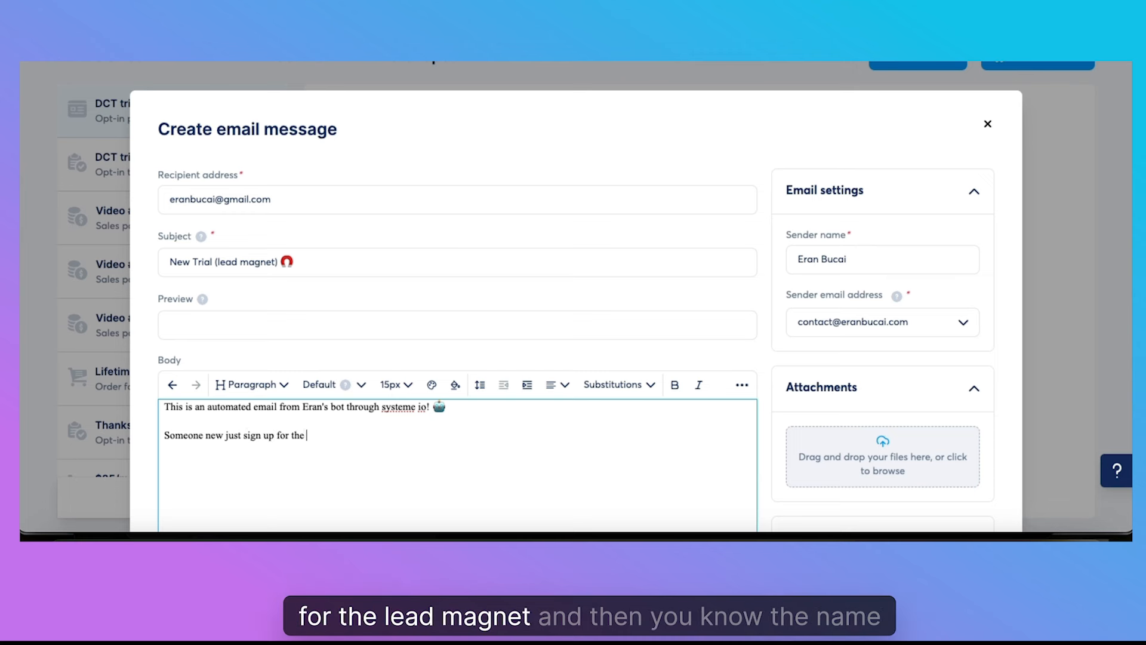
pyautogui.write(' Lead magnet [the n')
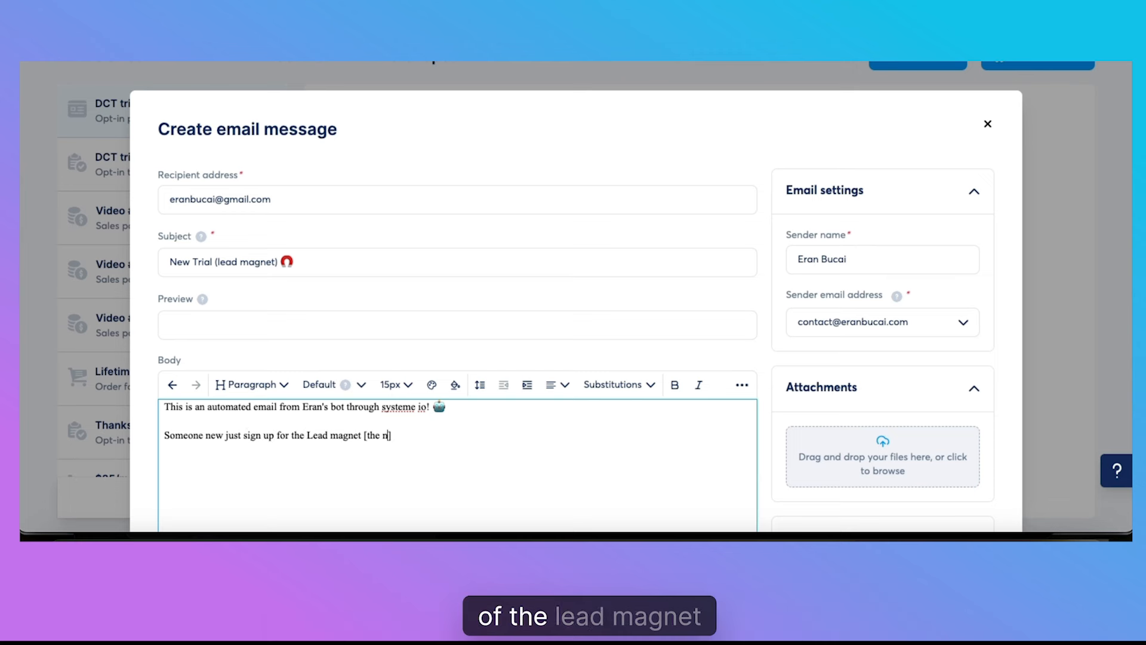
pyautogui.write('ame of the lead magnet]  ')
# - Add the label lines "Their name:" and "Their email address:" below the sign-up sentence
pyautogui.write('The')
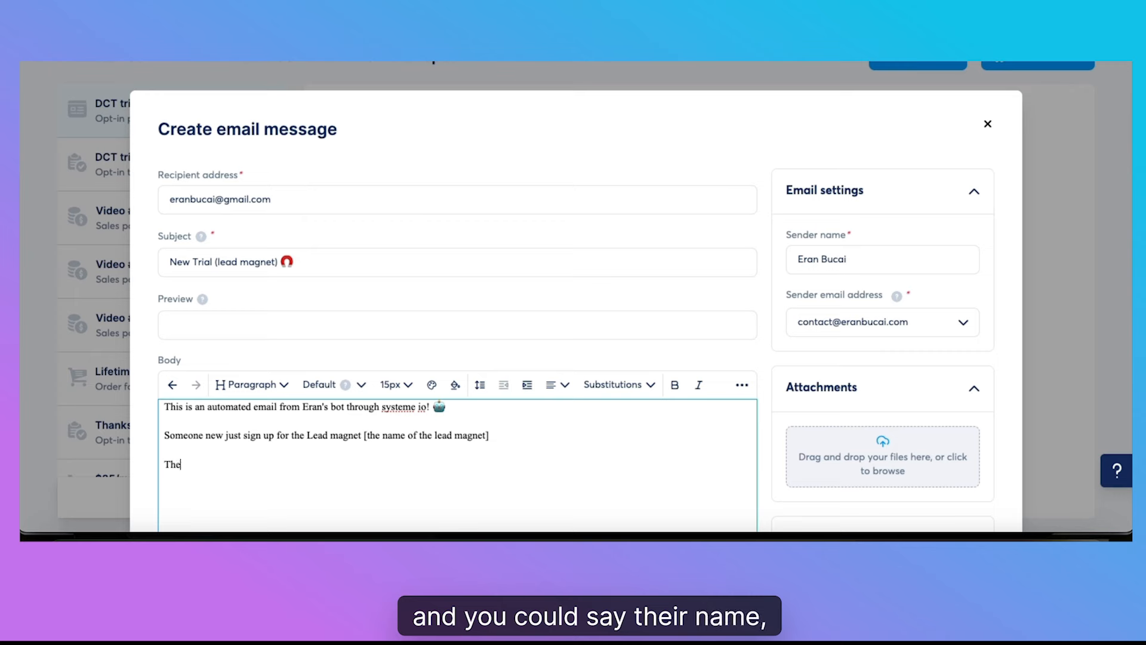
pyautogui.write('ir name:')
pyautogui.press('Return')
pyautogui.write('Their email address:')
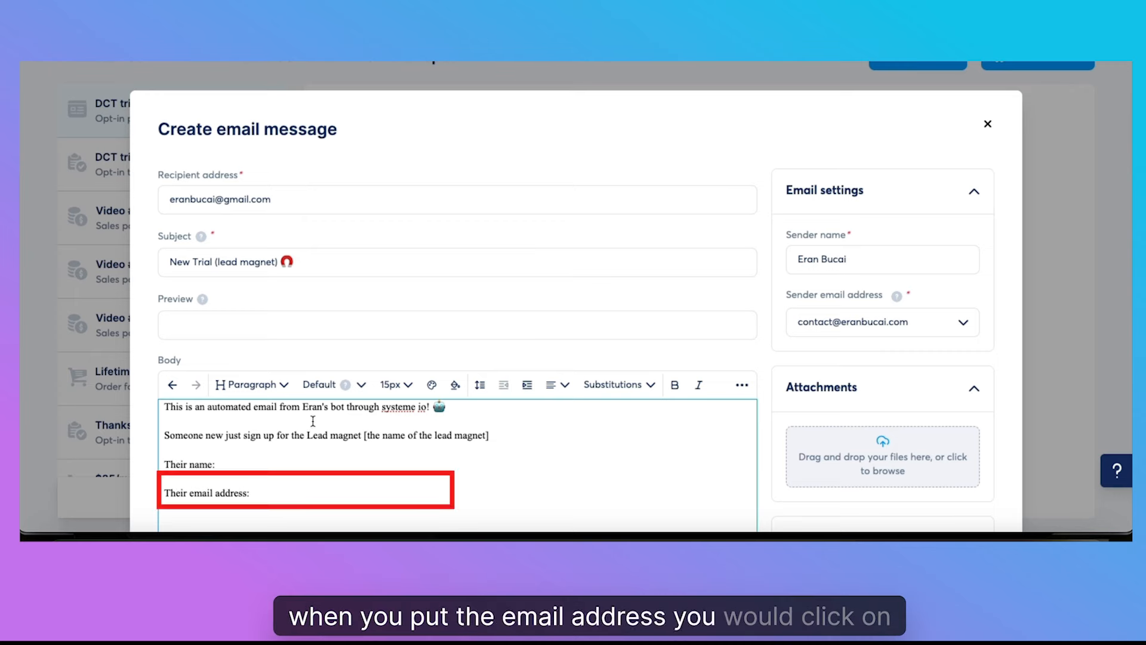
# - Insert the email substitution after "Their email address:" and the first name and last name substitutions after "Their name:"
pyautogui.click(621, 384)
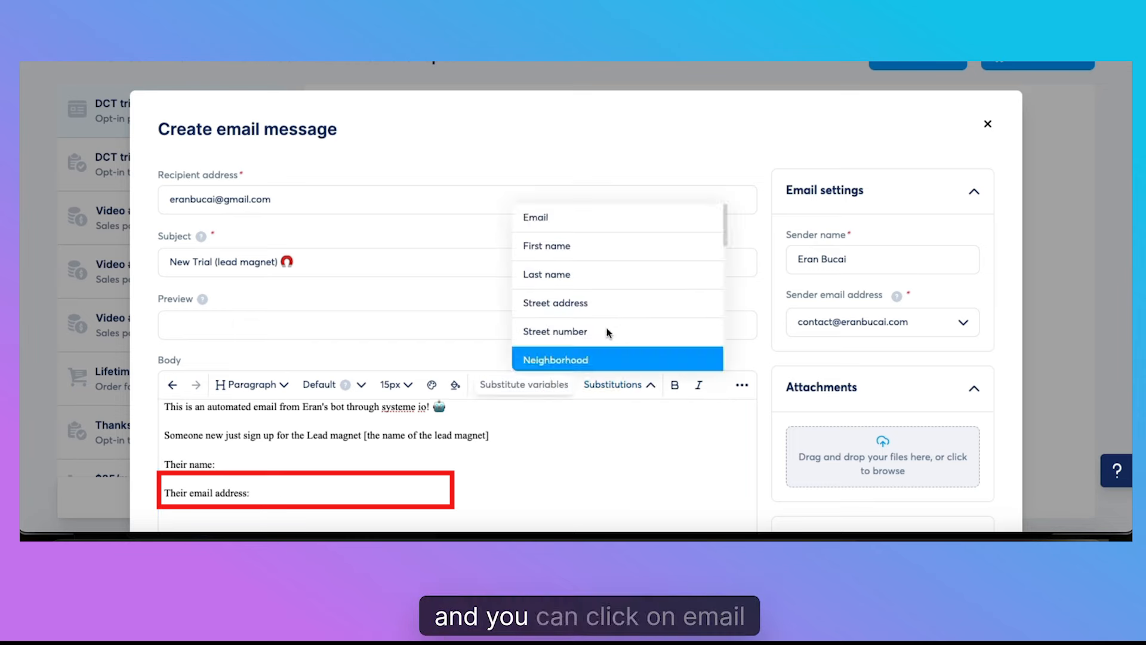
pyautogui.click(583, 217)
pyautogui.click(236, 463)
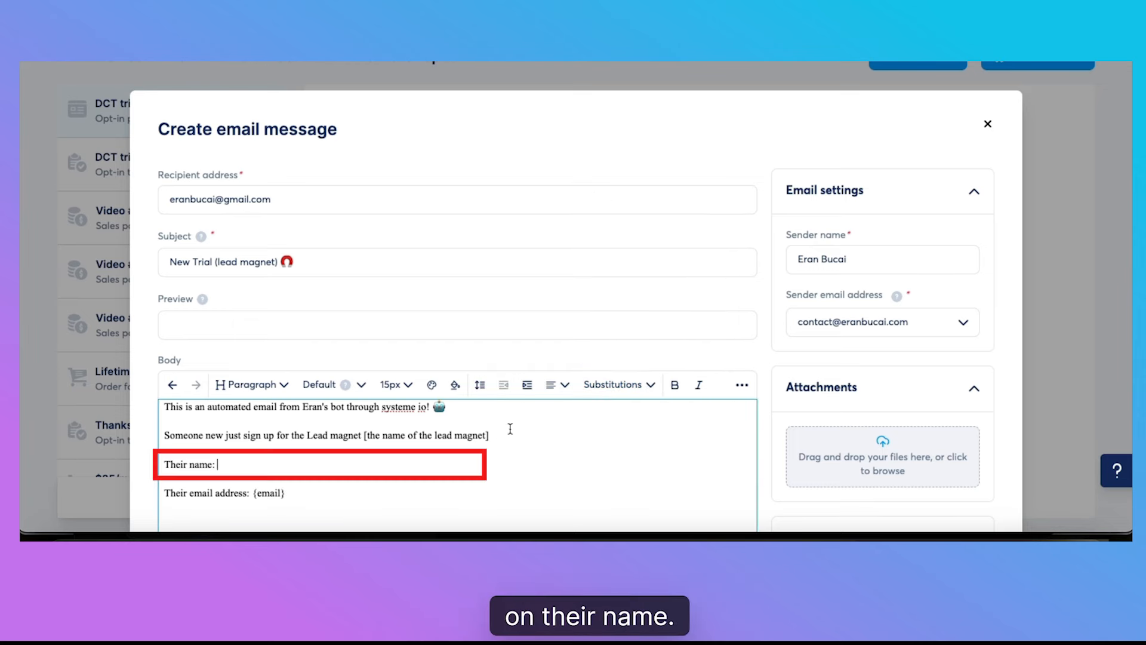
pyautogui.click(647, 385)
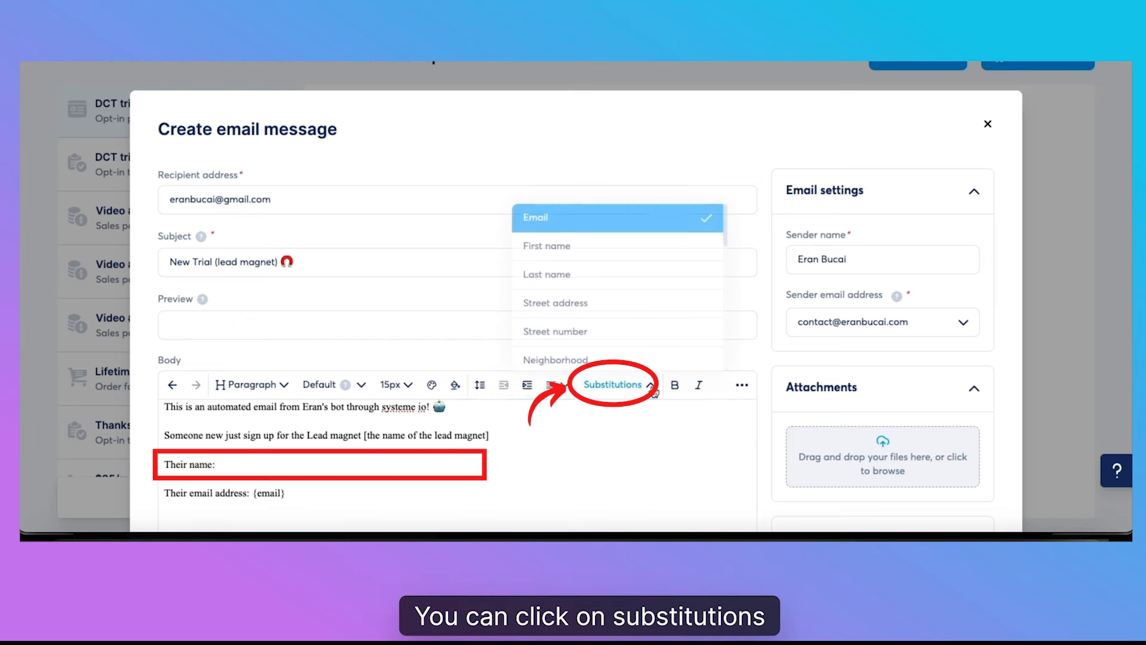
pyautogui.click(615, 245)
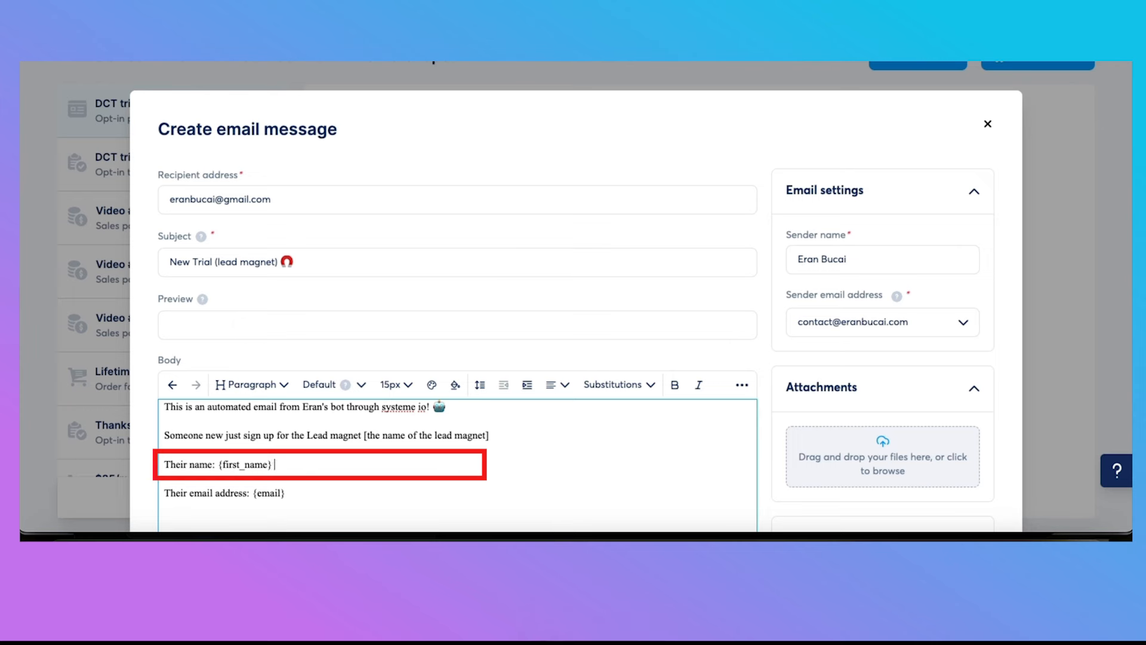
pyautogui.click(615, 385)
pyautogui.click(600, 277)
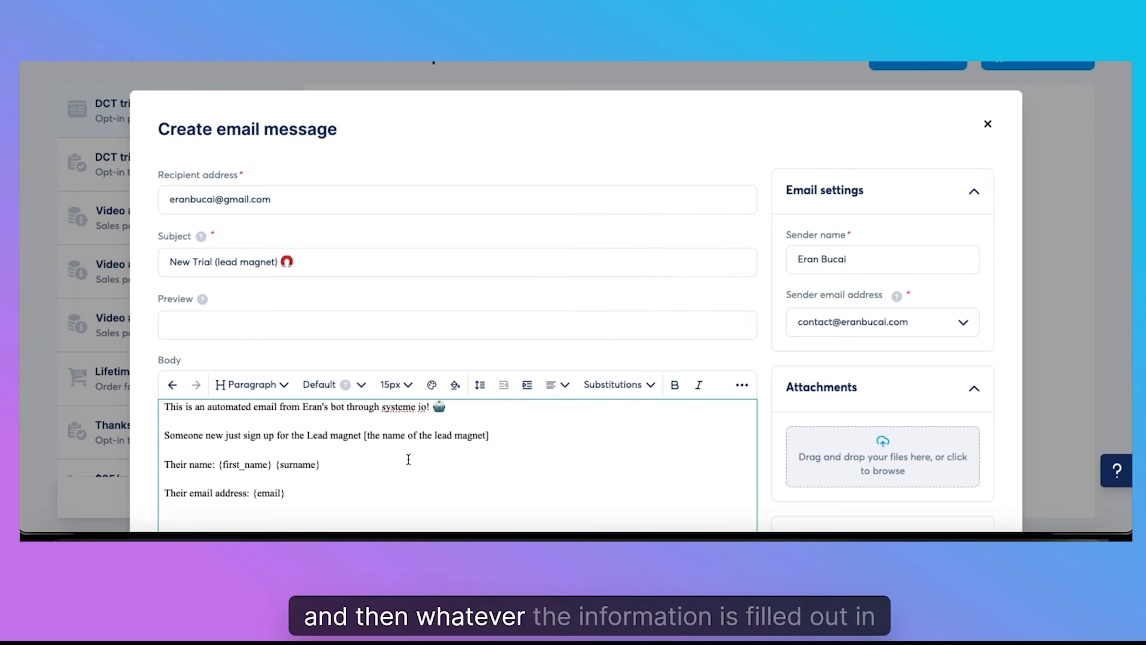
pyautogui.scroll(-1, 408, 459)
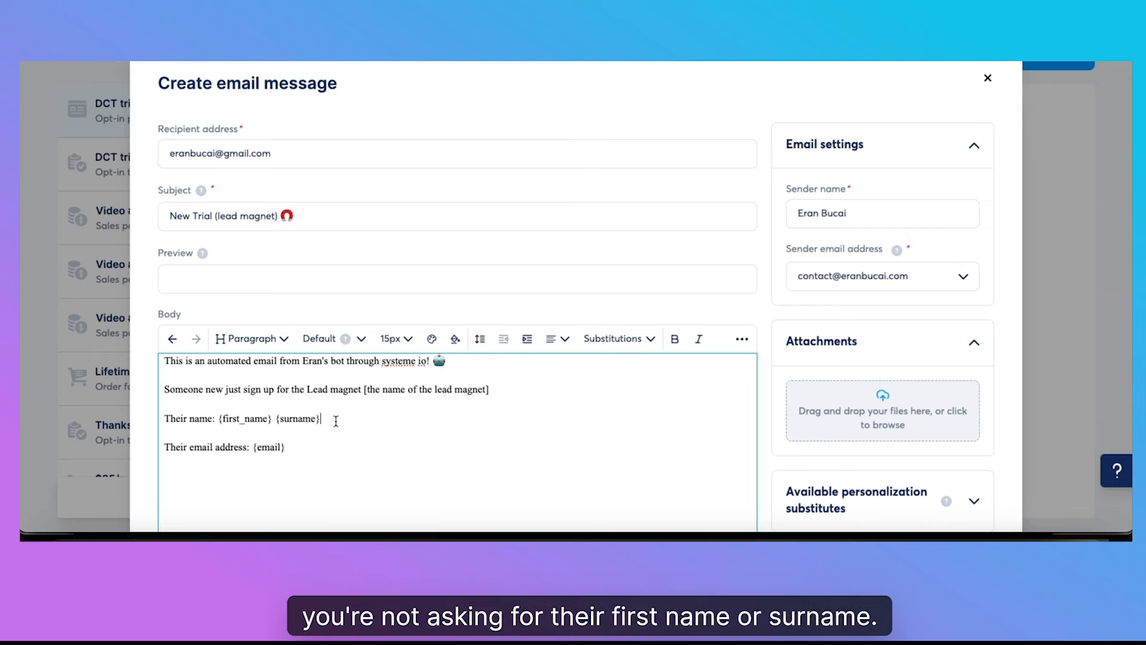
# - Set the font size of the entire email body text to 20px
pyautogui.moveTo(288, 452); pyautogui.dragTo(260, 452)
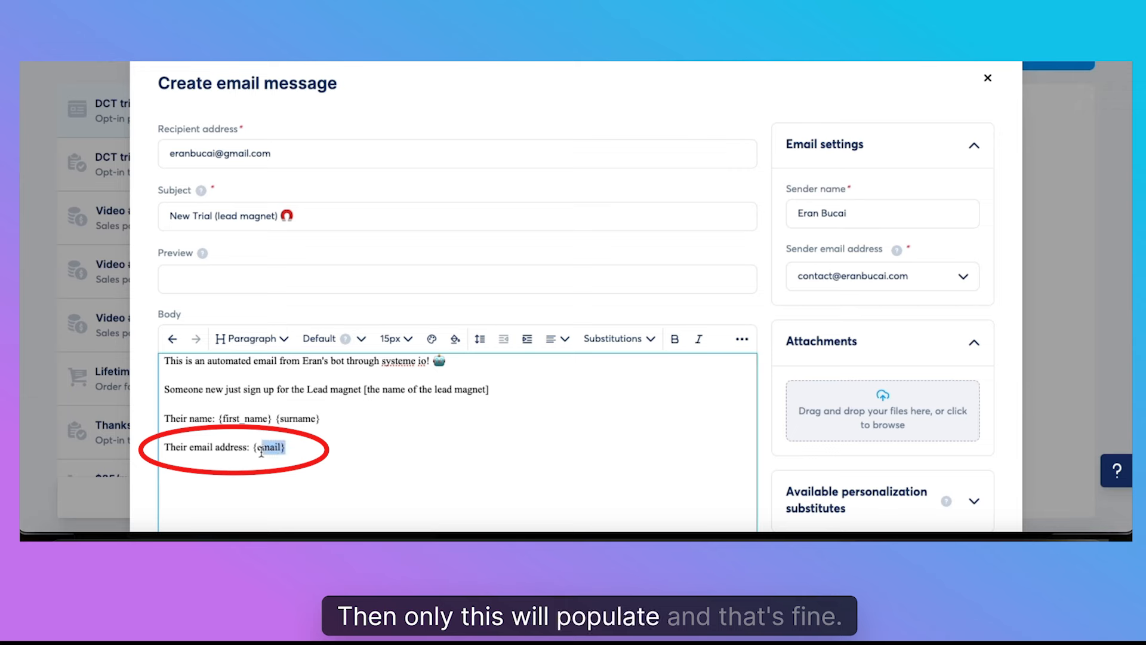
pyautogui.click(440, 458)
pyautogui.moveTo(193, 389)
pyautogui.mouseDown()
pyautogui.moveTo(289, 449)
pyautogui.moveTo(194, 378)
pyautogui.mouseUp()
pyautogui.hotkey('ctrl', 'a')
pyautogui.click(395, 338)
pyautogui.scroll(-2, 391, 442)
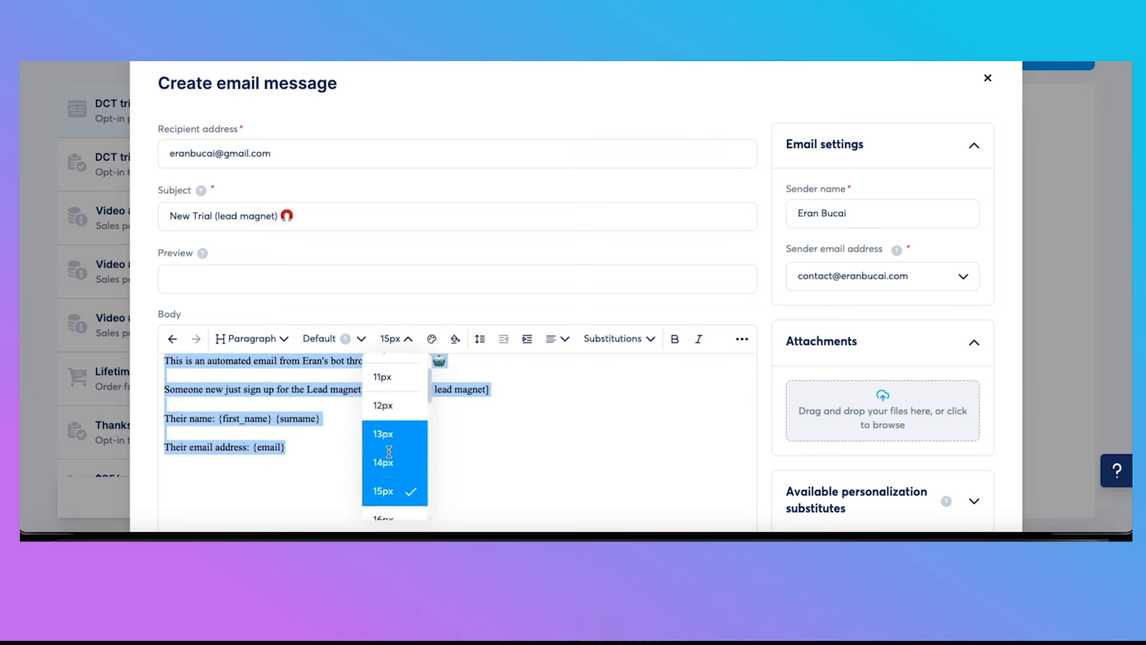
pyautogui.scroll(-2, 396, 478)
pyautogui.click(395, 472)
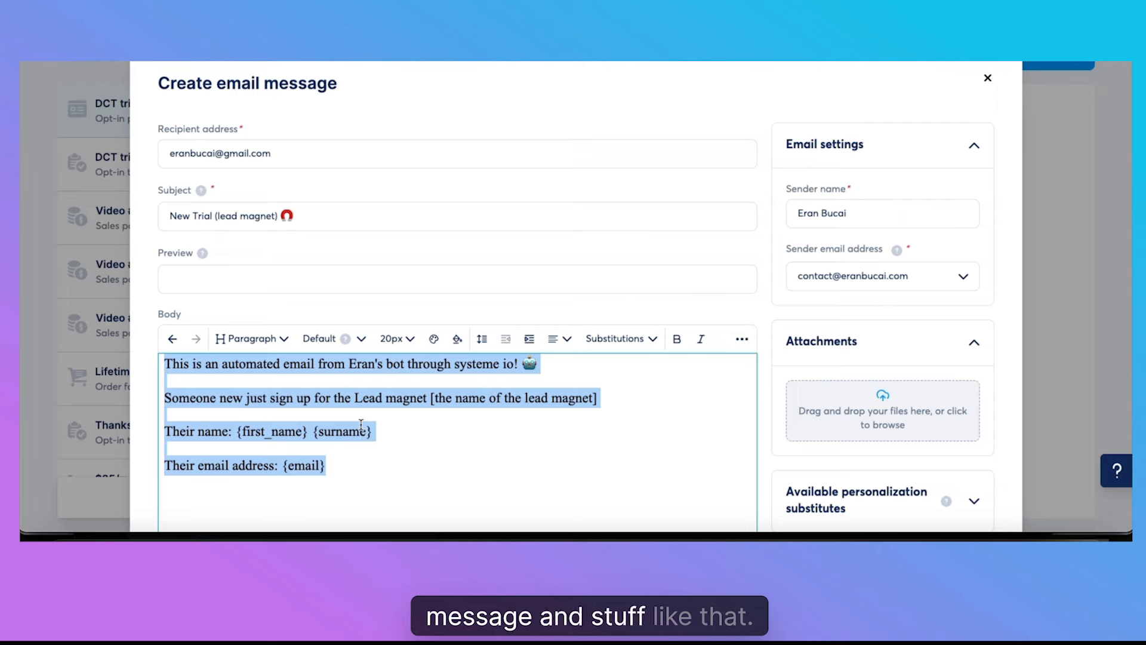
pyautogui.click(361, 425)
pyautogui.scroll(-2, 668, 425)
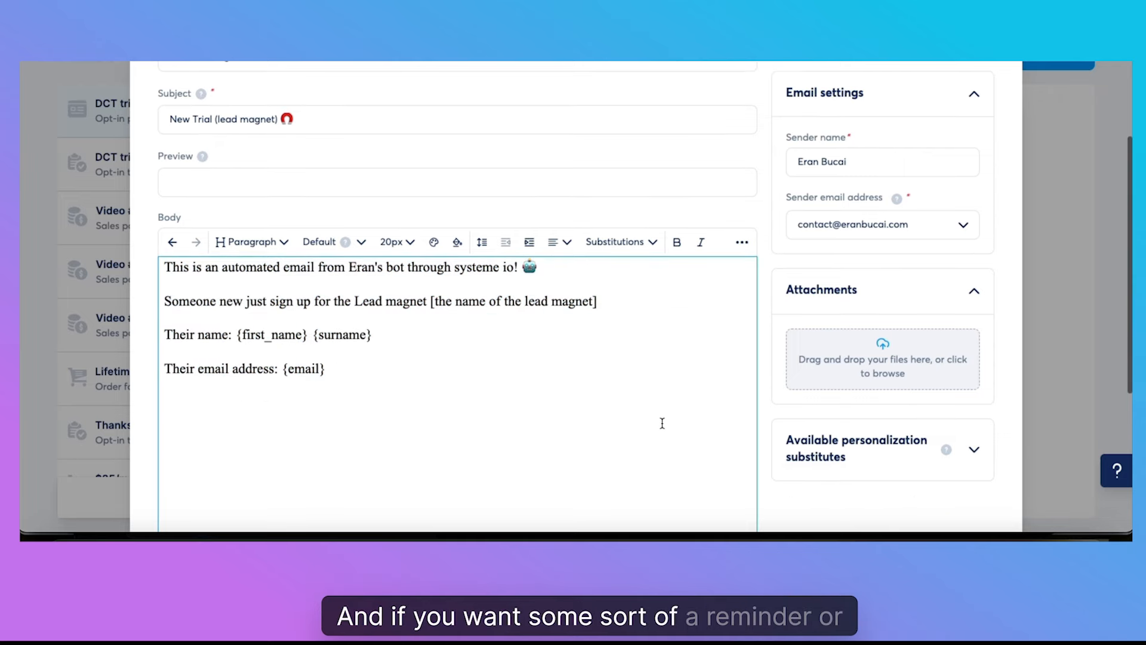
pyautogui.scroll(-1, 460, 391)
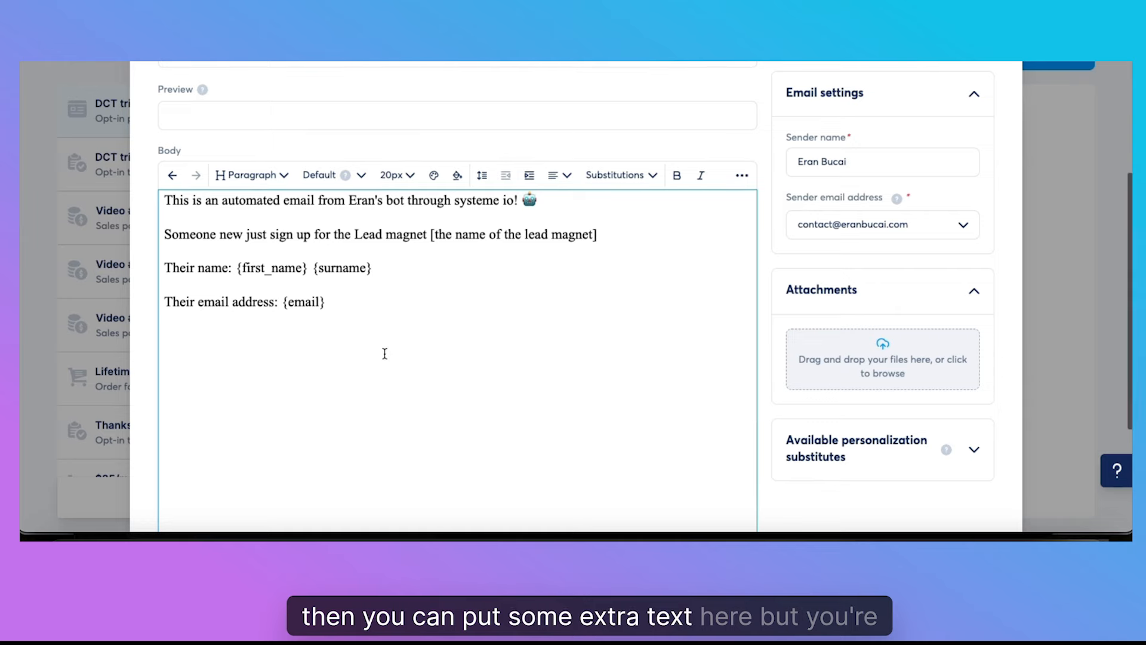
pyautogui.scroll(2, 388, 353)
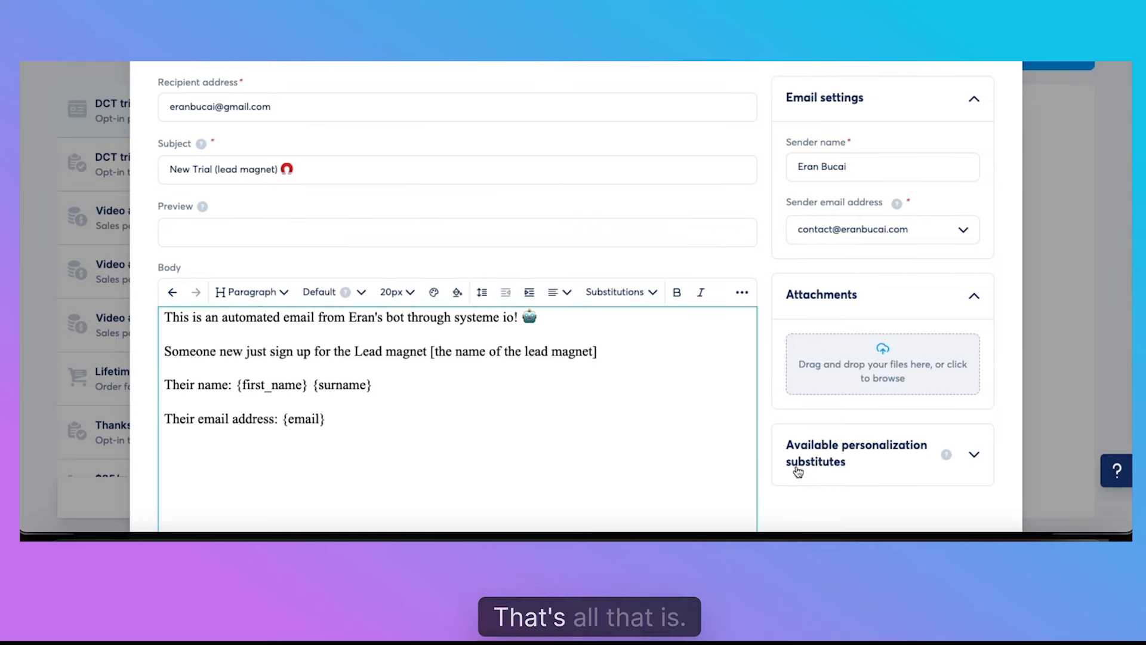
pyautogui.scroll(-5, 795, 469)
pyautogui.scroll(4, 795, 470)
pyautogui.scroll(2, 794, 469)
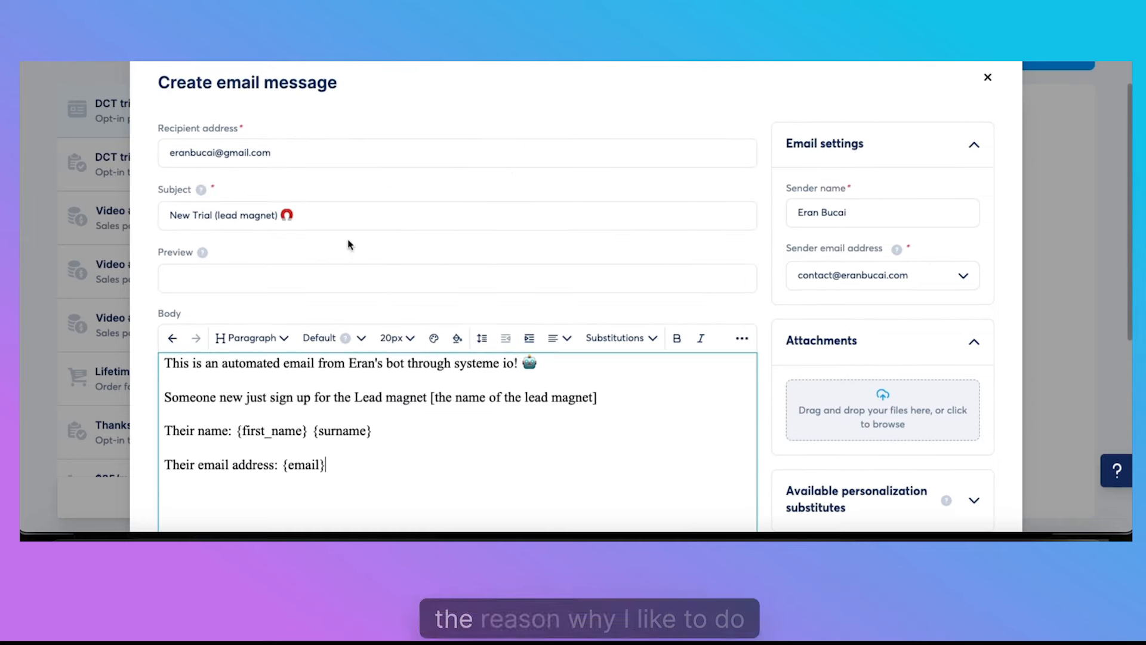
# - Change the email subject to "New Lead (free video series)", keeping the magnet emoji at its end, and save the email message
pyautogui.click(212, 215)
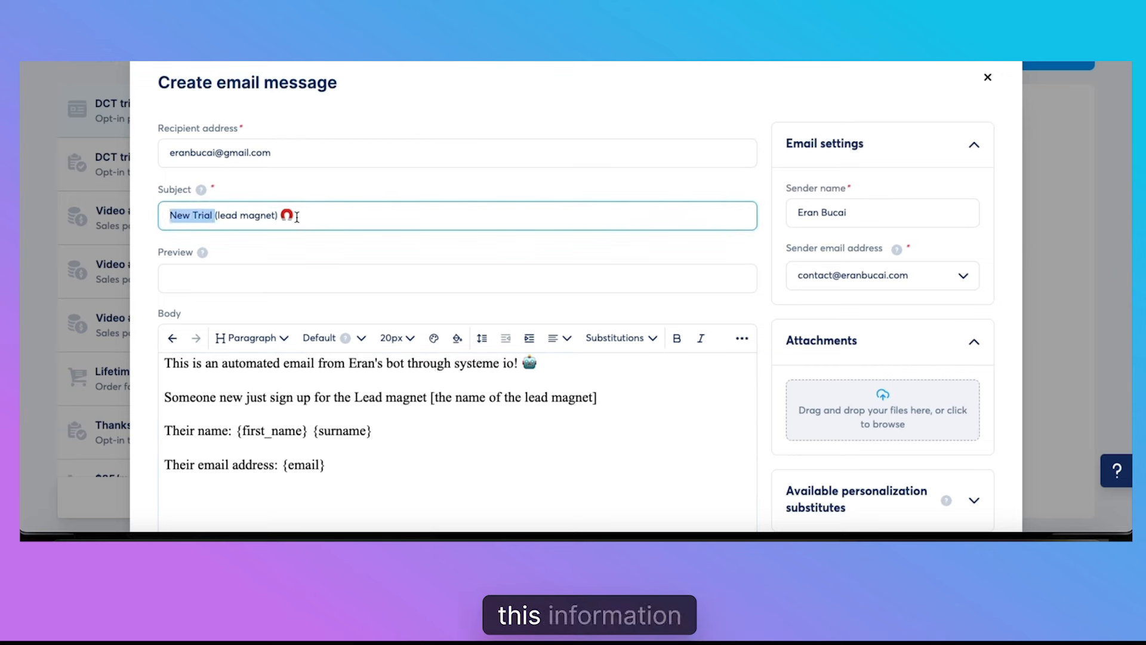
pyautogui.moveTo(310, 213); pyautogui.dragTo(153, 213)
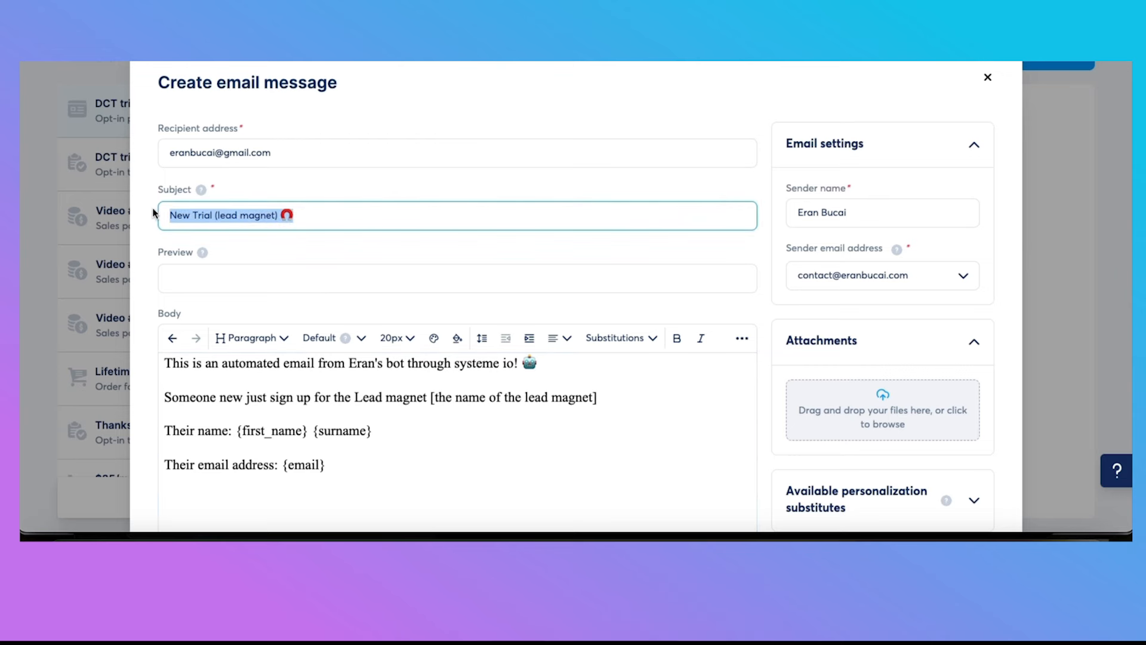
pyautogui.click(243, 215)
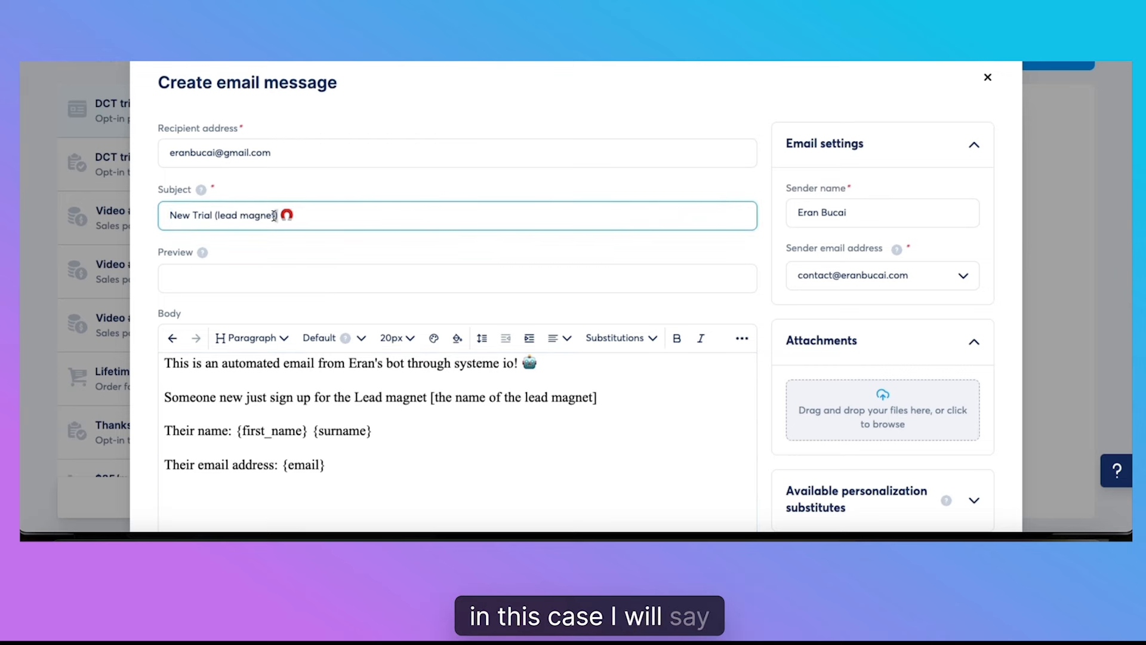
pyautogui.moveTo(274, 215)
pyautogui.mouseDown()
pyautogui.moveTo(216, 214)
pyautogui.moveTo(276, 215)
pyautogui.mouseUp()
pyautogui.click(197, 215)
pyautogui.write('free video series')
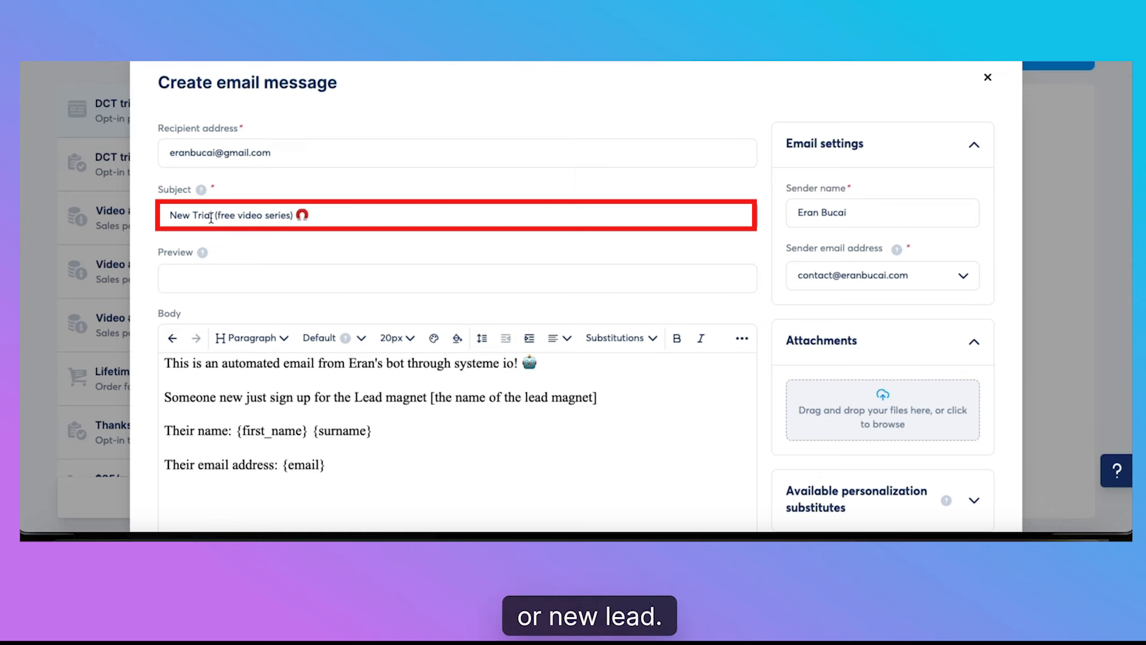
pyautogui.doubleClick(213, 215)
pyautogui.write('Lead')
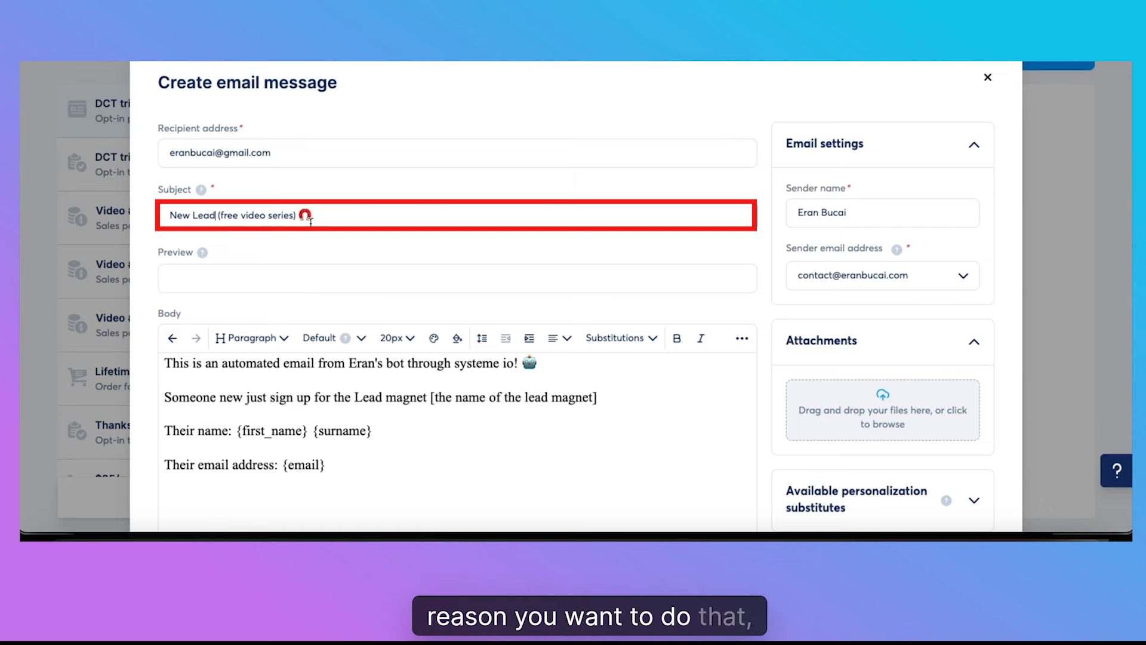
pyautogui.scroll(-5, 596, 287)
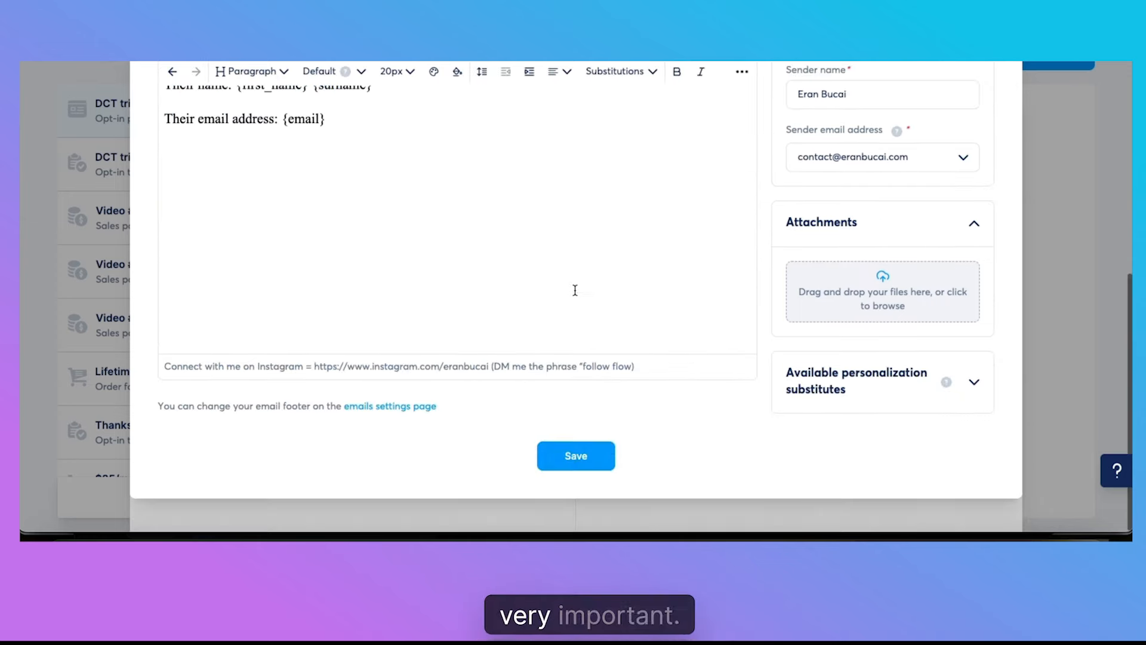
pyautogui.click(583, 461)
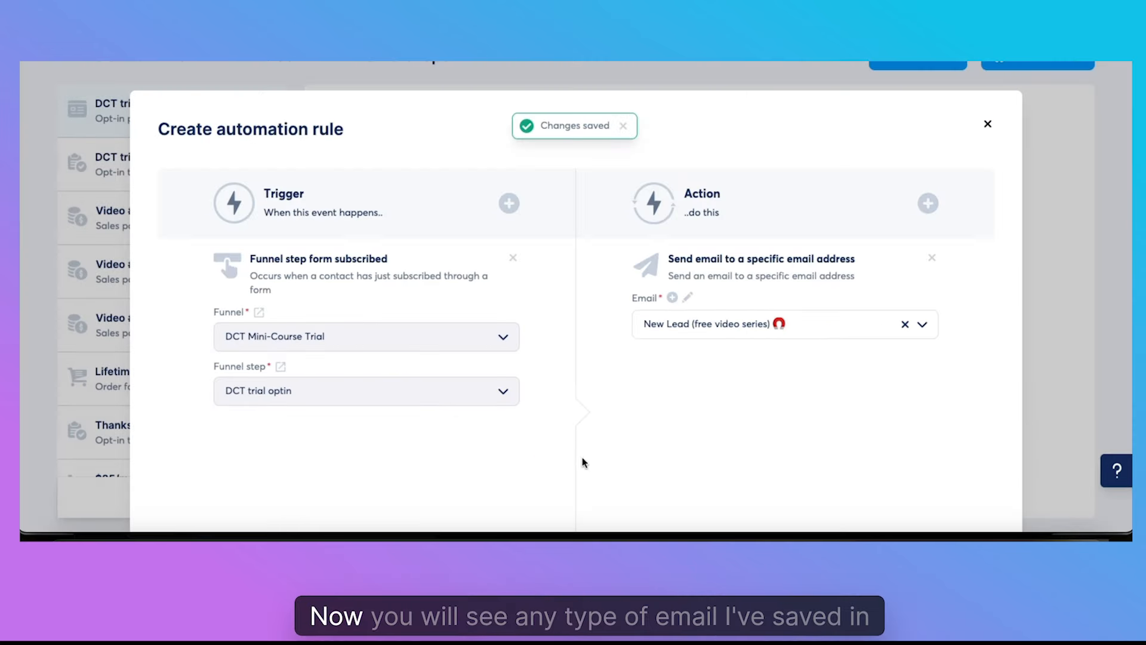
# - Examine the saved notification emails that can be chosen for the rule's send-email action
pyautogui.click(922, 327)
pyautogui.scroll(-5, 829, 397)
pyautogui.scroll(-15, 828, 393)
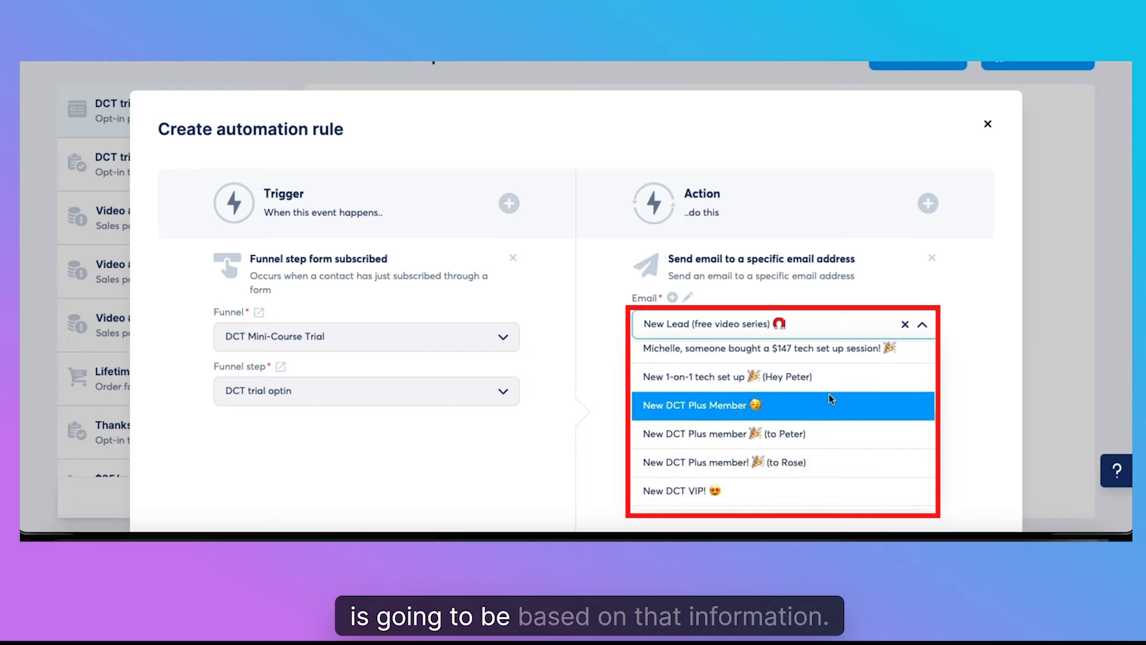
pyautogui.scroll(5, 828, 393)
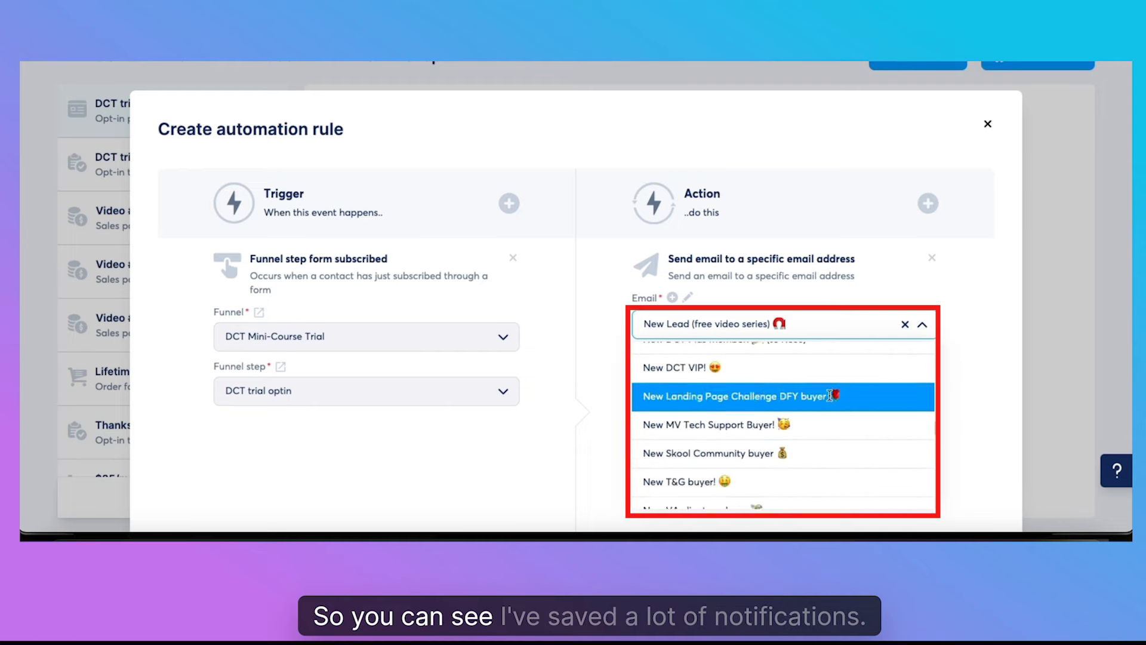
pyautogui.scroll(-10, 828, 394)
pyautogui.scroll(-2, 829, 394)
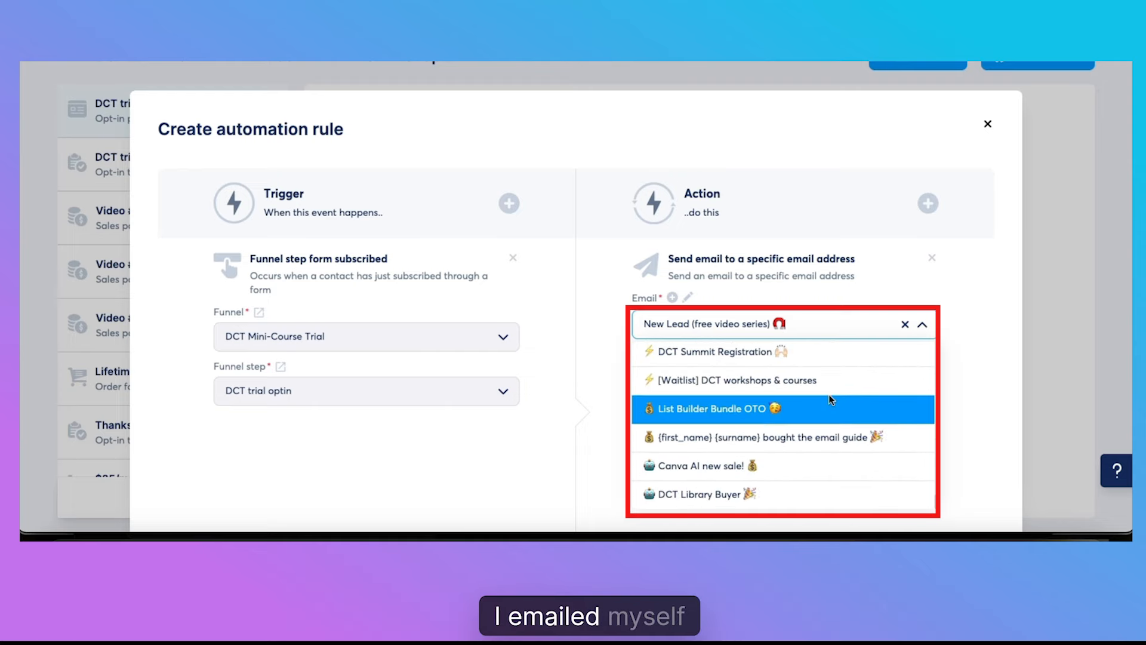
pyautogui.scroll(3, 828, 394)
pyautogui.scroll(-3, 828, 392)
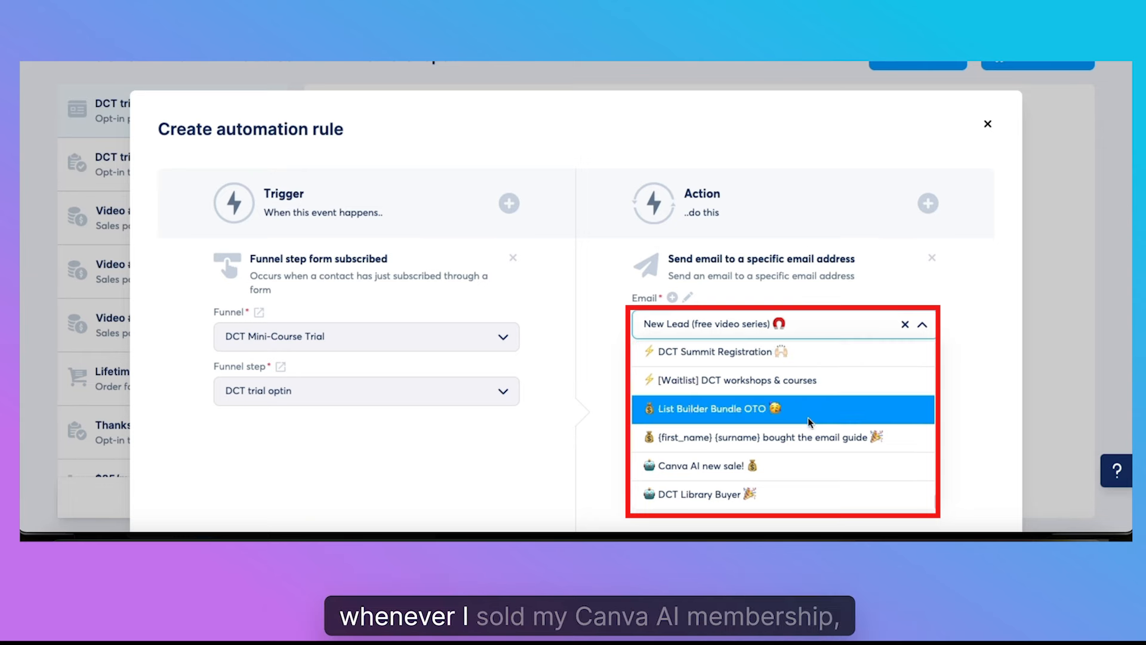
pyautogui.scroll(3, 801, 464)
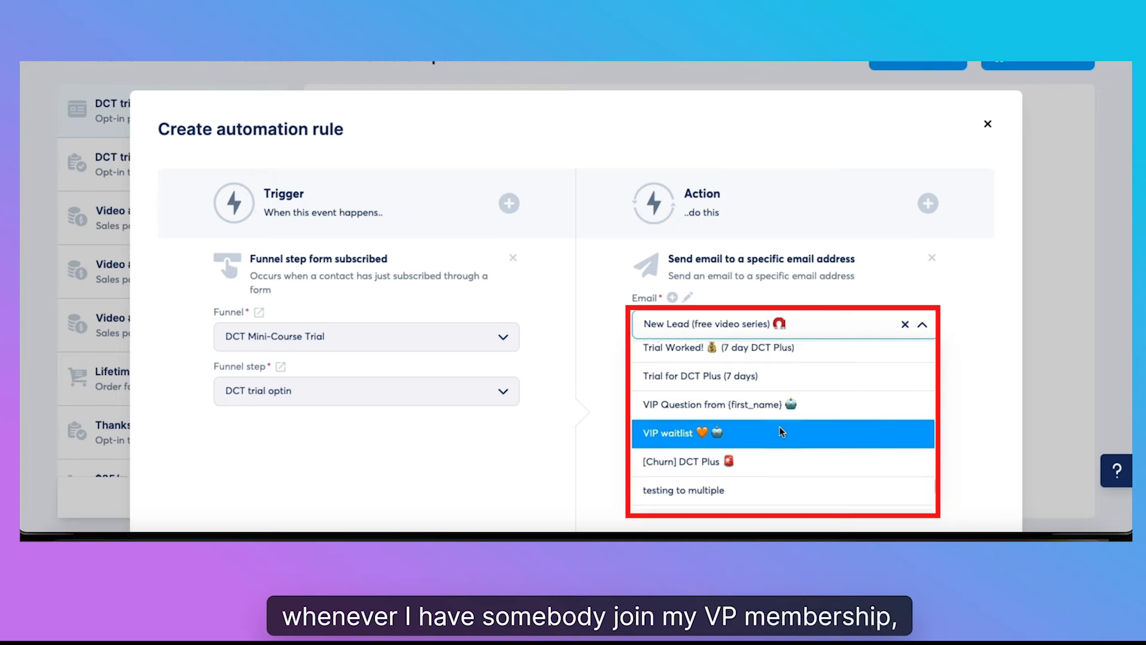
pyautogui.scroll(10, 779, 426)
pyautogui.scroll(6, 770, 424)
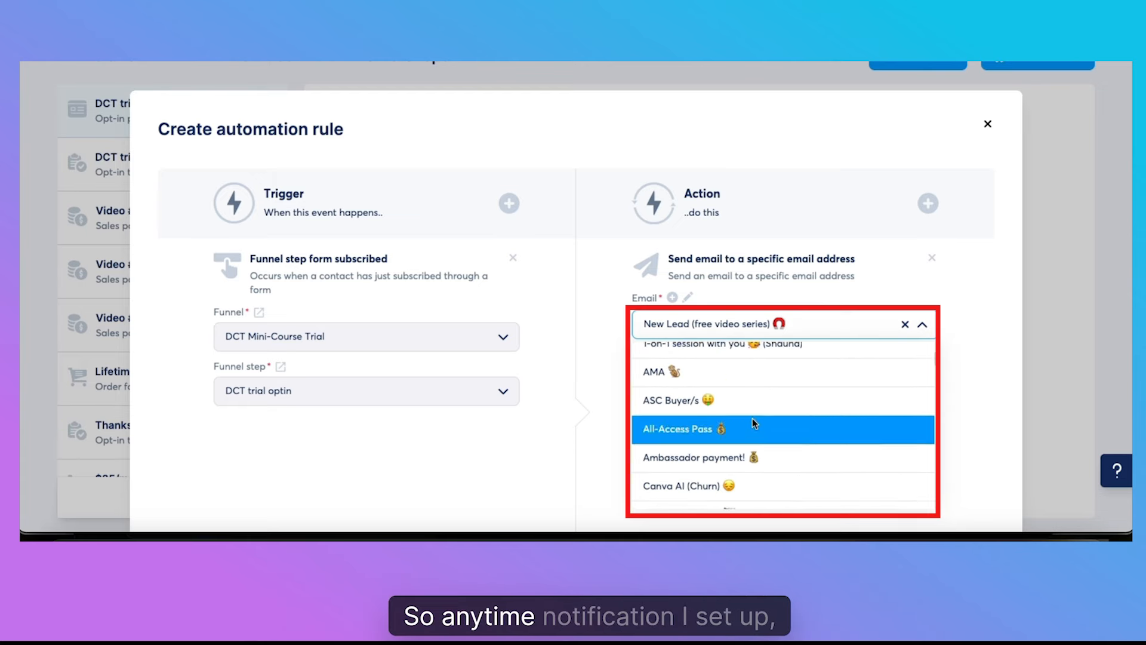
pyautogui.click(597, 338)
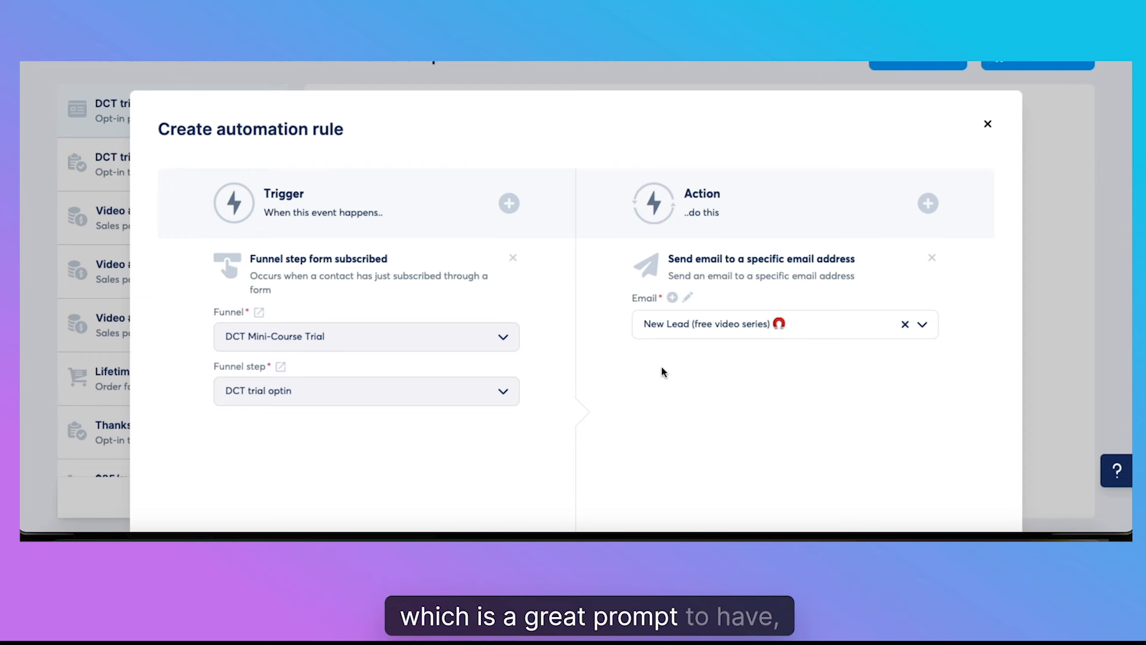
# - Remove the rule's send-email action and add it again with the "New Lead (free video series)" email for a specific email address
pyautogui.click(932, 258)
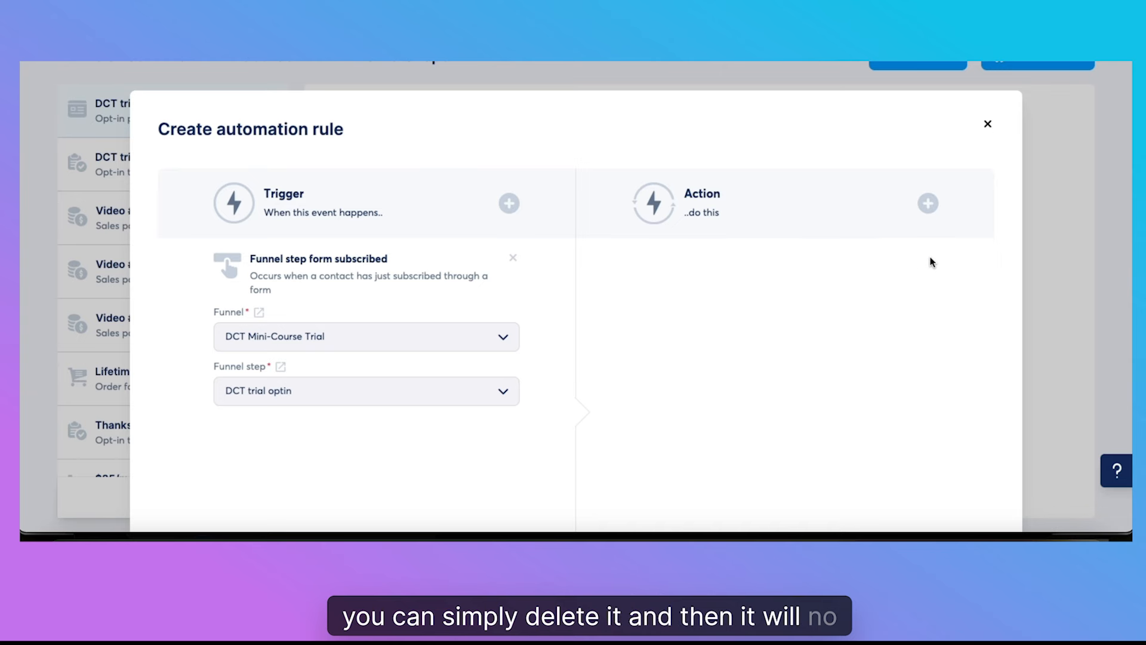
pyautogui.click(927, 205)
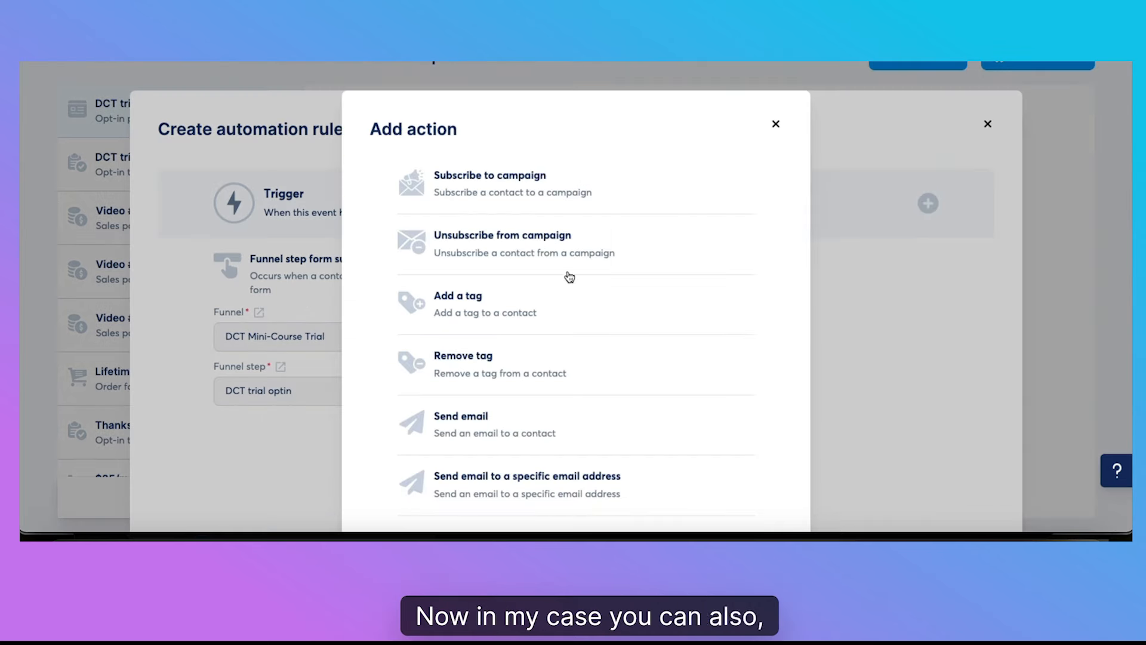
pyautogui.click(538, 427)
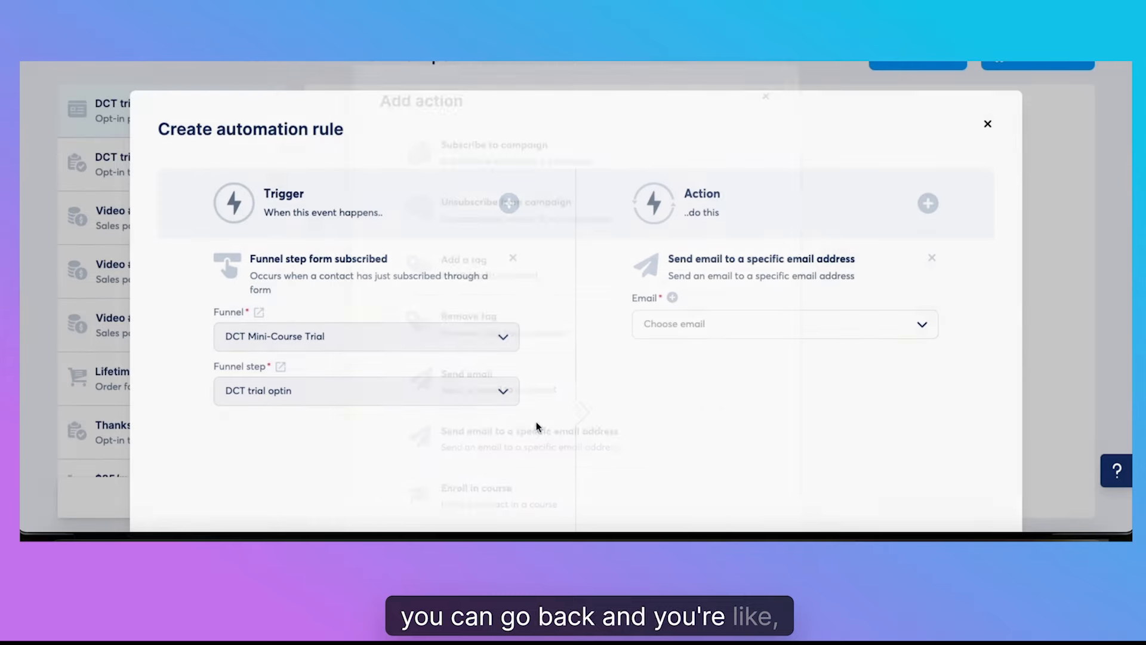
pyautogui.click(704, 324)
pyautogui.click(702, 351)
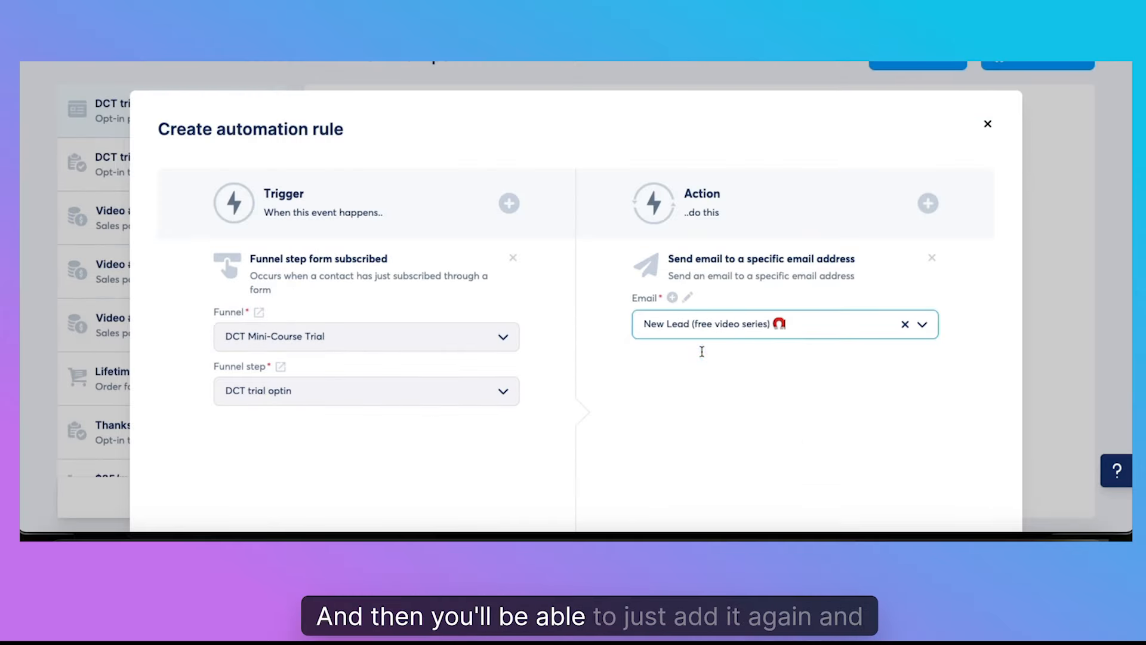
# - Save the new automation rule for the DCT trial optin step
pyautogui.scroll(-3, 713, 375)
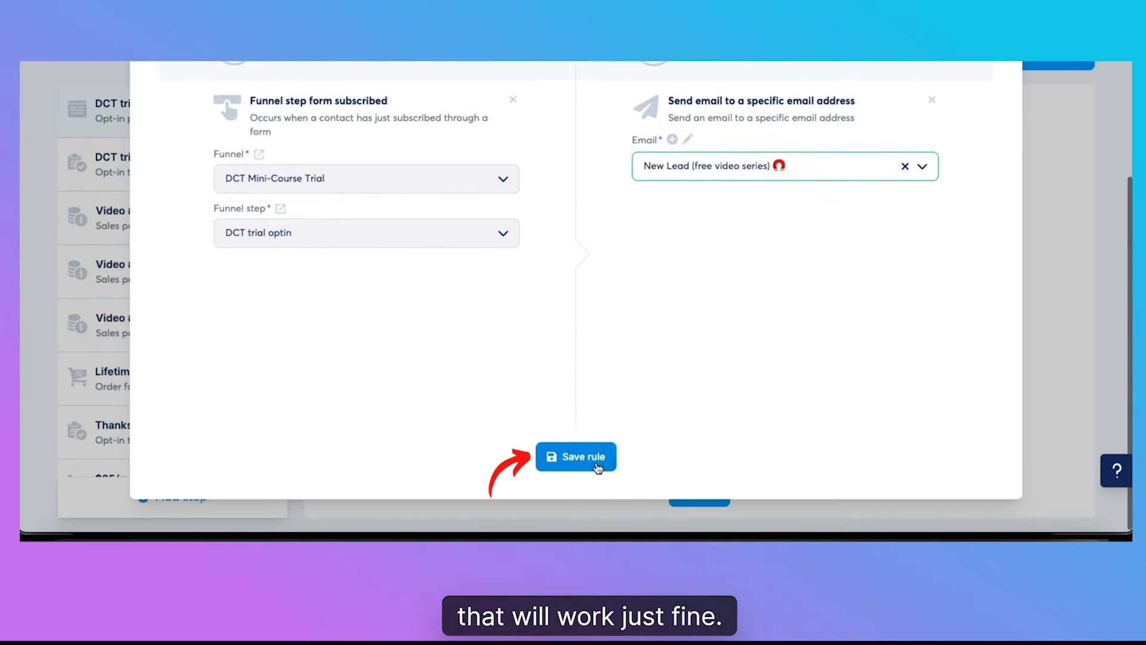
pyautogui.click(600, 458)
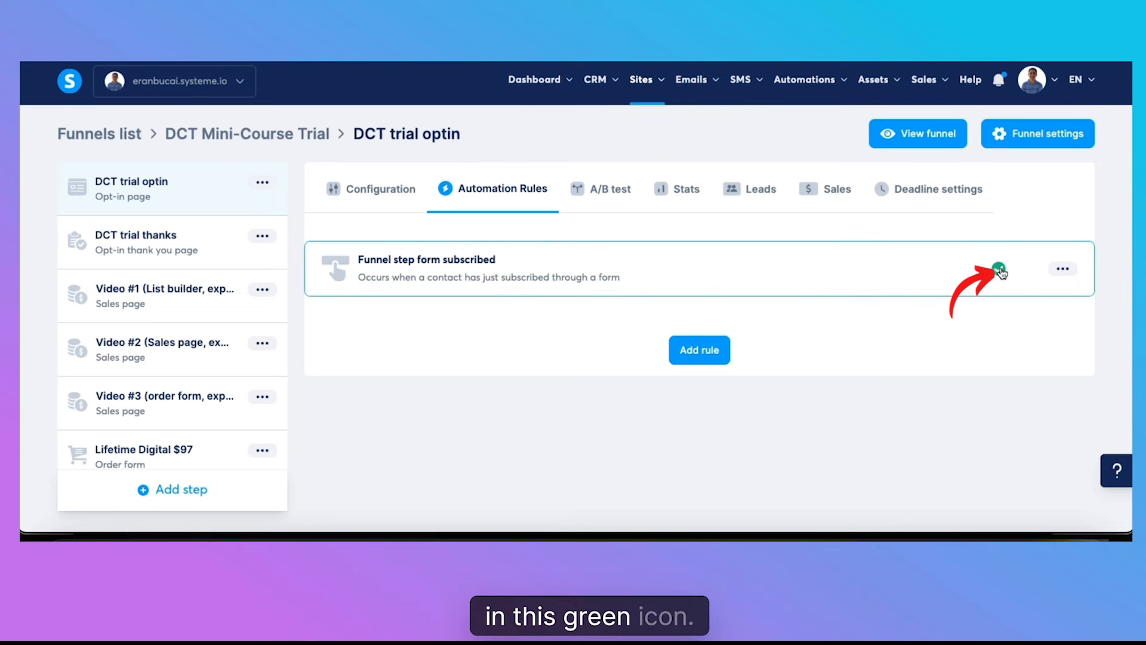
# - Disable the "Funnel step form subscribed" rule and enable it again, confirming both changes
pyautogui.click(1061, 269)
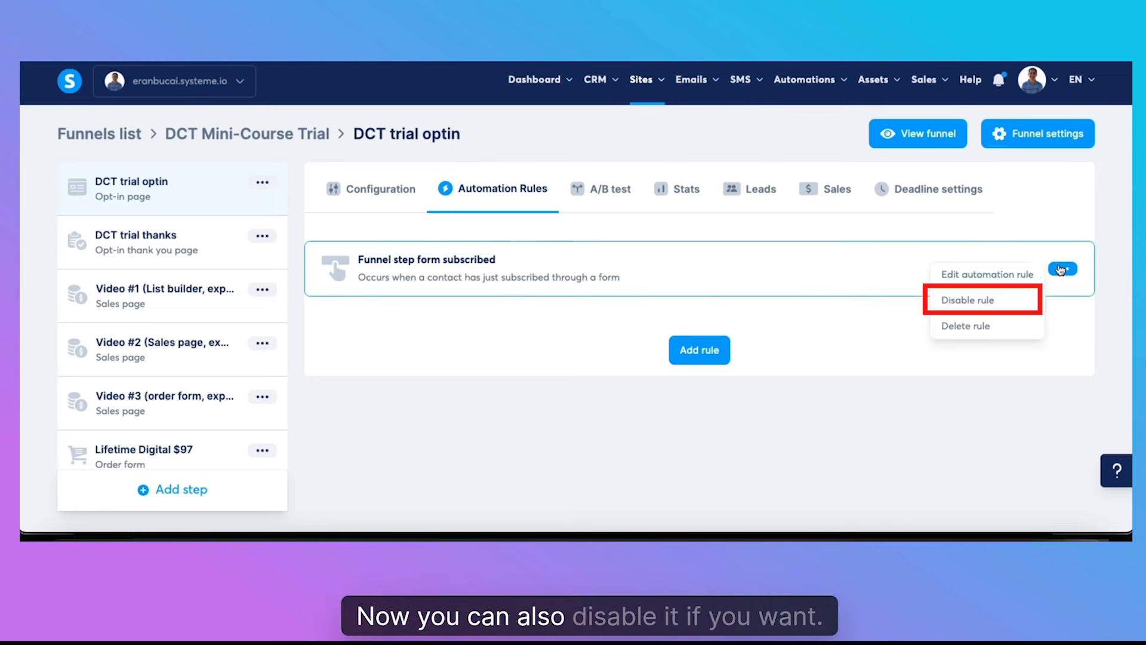
pyautogui.click(967, 304)
pyautogui.click(686, 340)
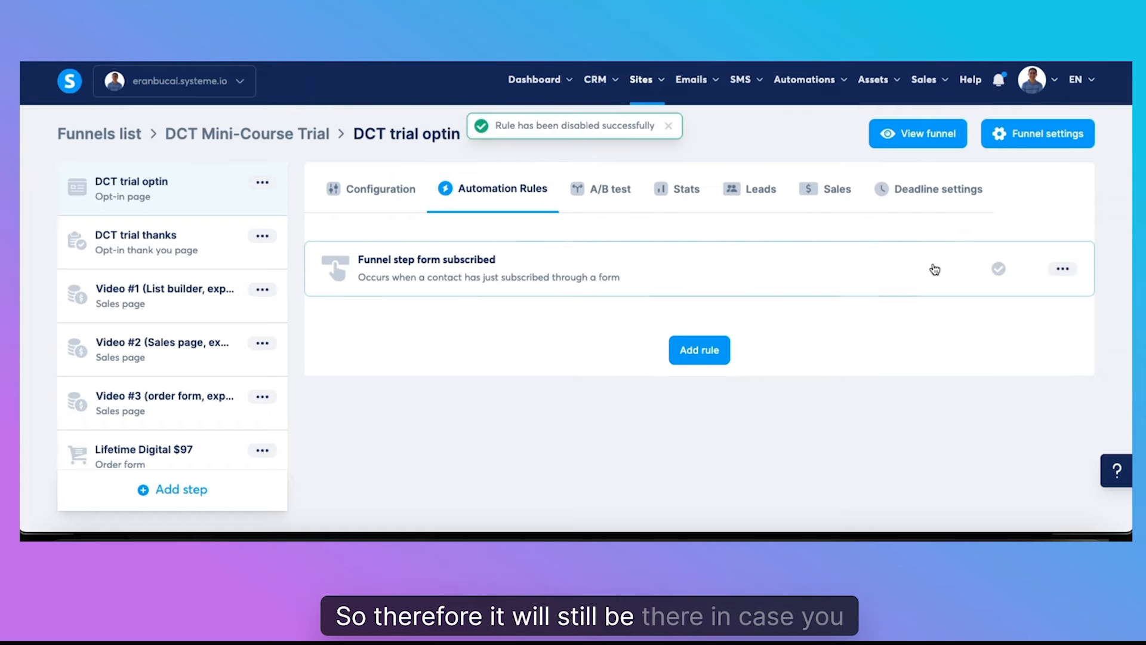
pyautogui.click(1062, 268)
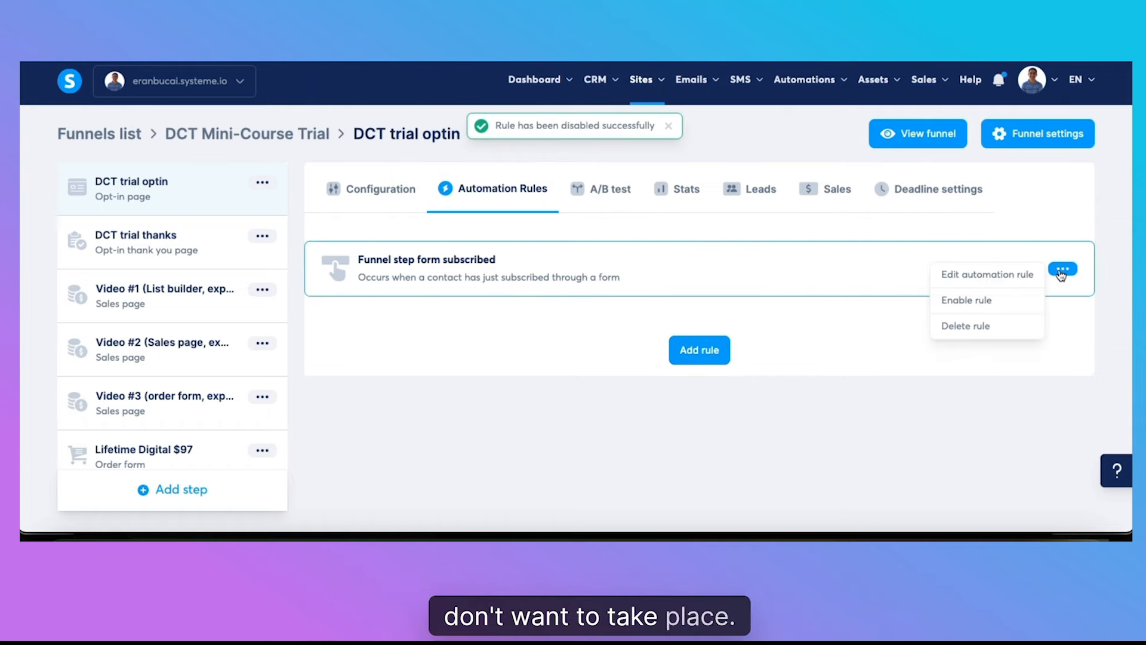
pyautogui.click(964, 300)
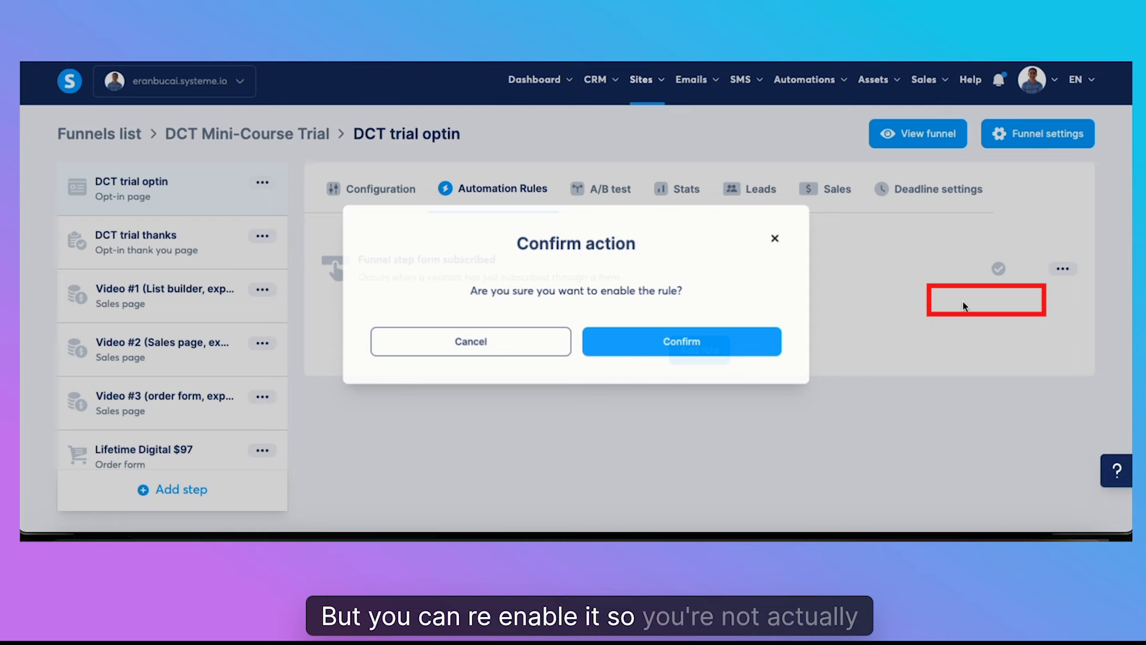
pyautogui.click(680, 341)
# - Open the "Funnel step form subscribed" rule and examine the other action types that can be added to it
pyautogui.click(571, 267)
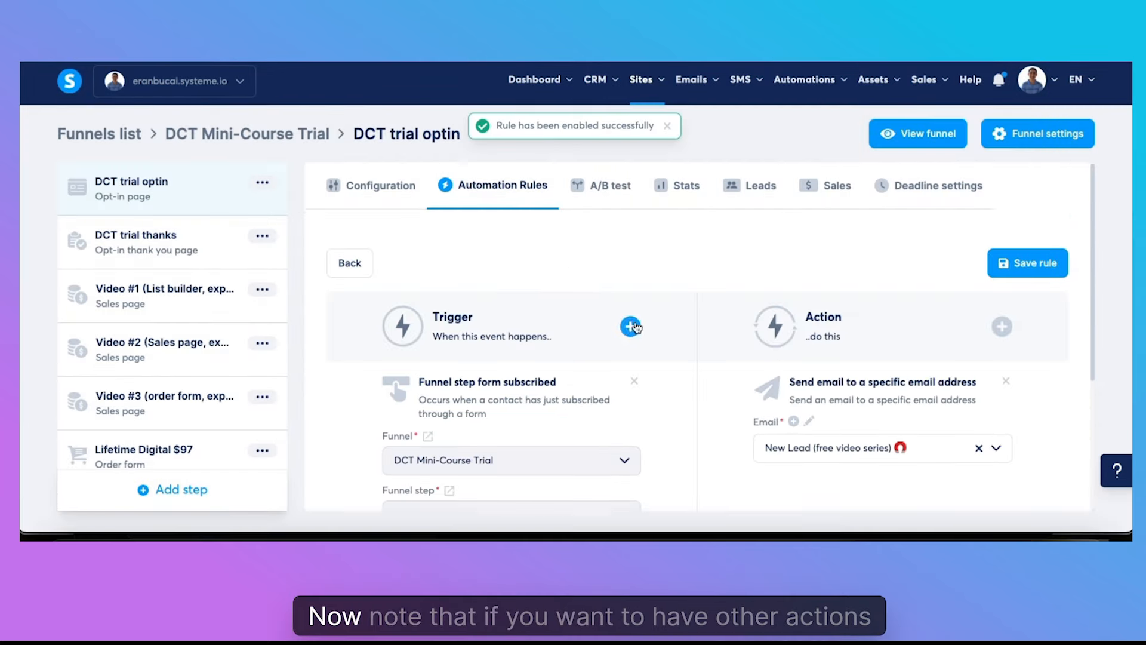
pyautogui.scroll(-3, 637, 326)
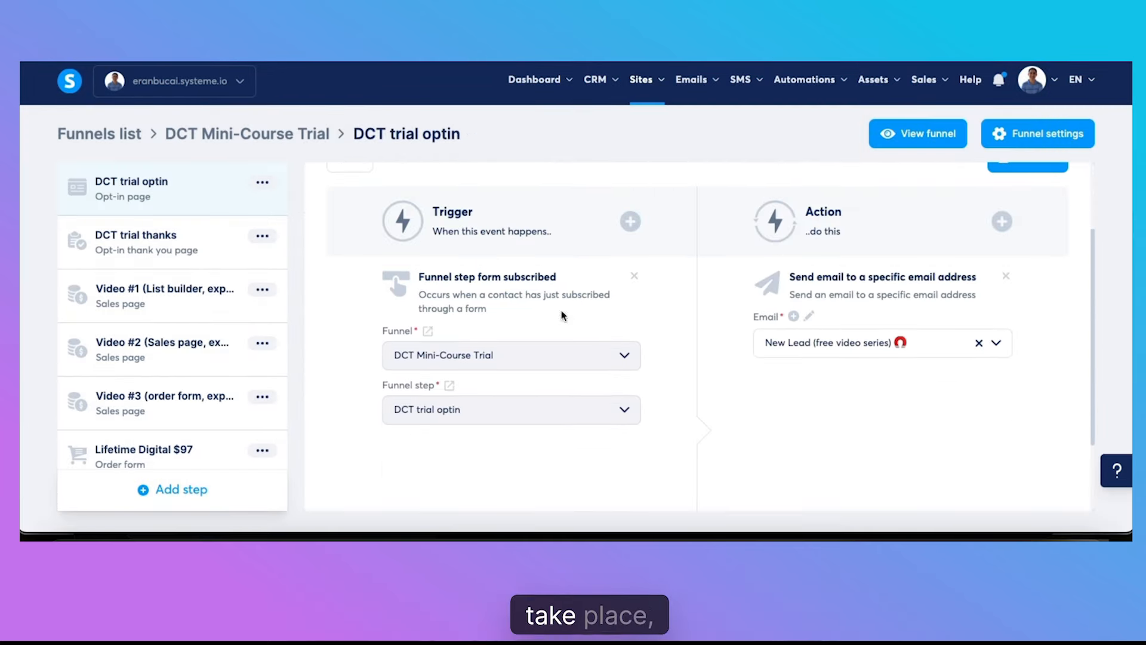
pyautogui.click(1002, 222)
pyautogui.scroll(-2, 514, 298)
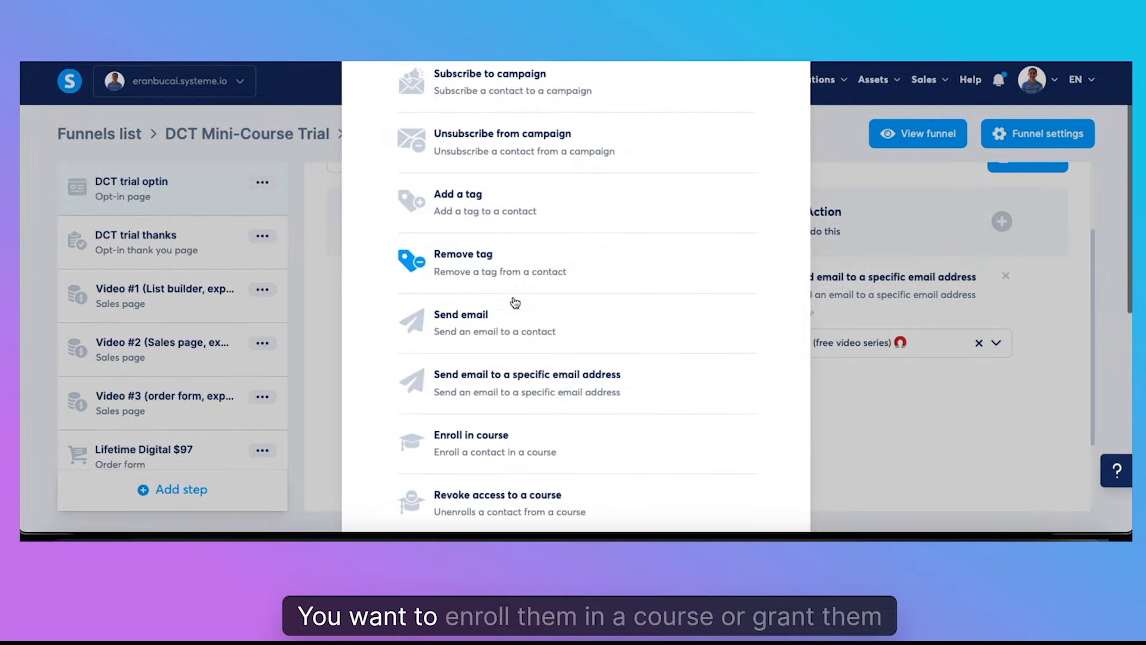
pyautogui.scroll(-4, 514, 302)
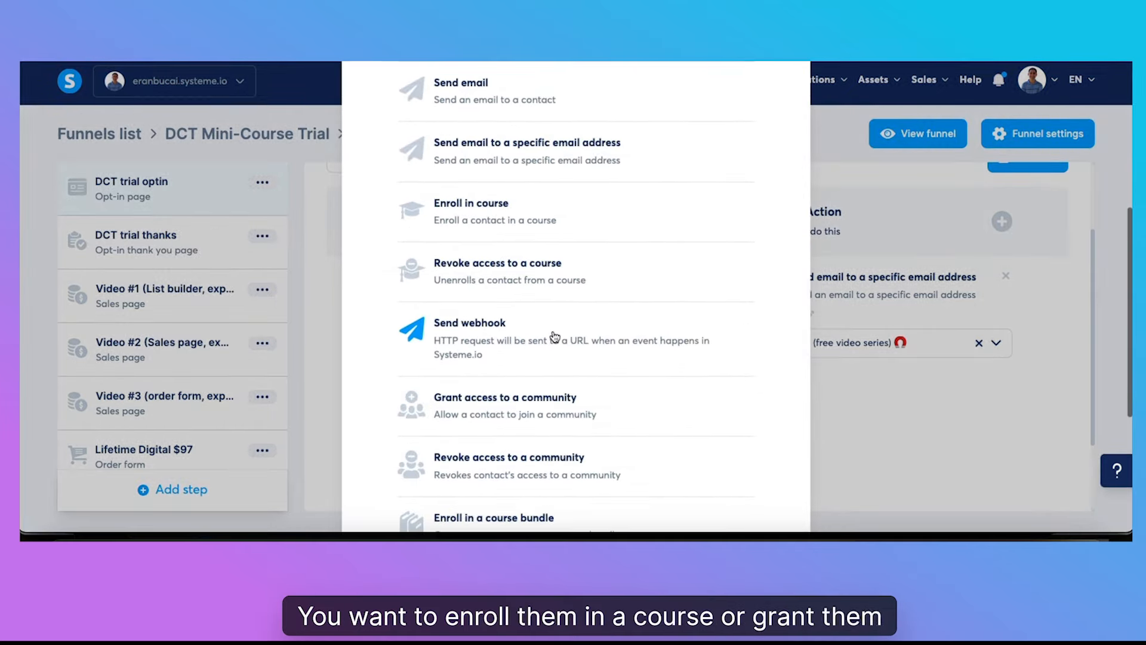
pyautogui.scroll(-4, 554, 337)
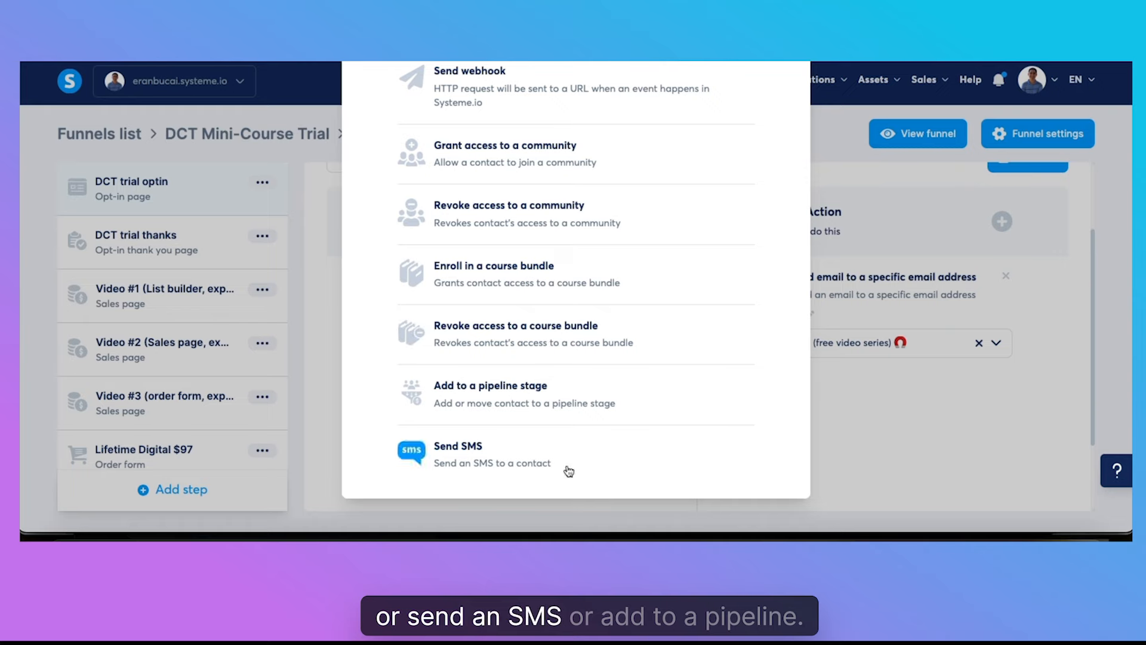
pyautogui.click(944, 427)
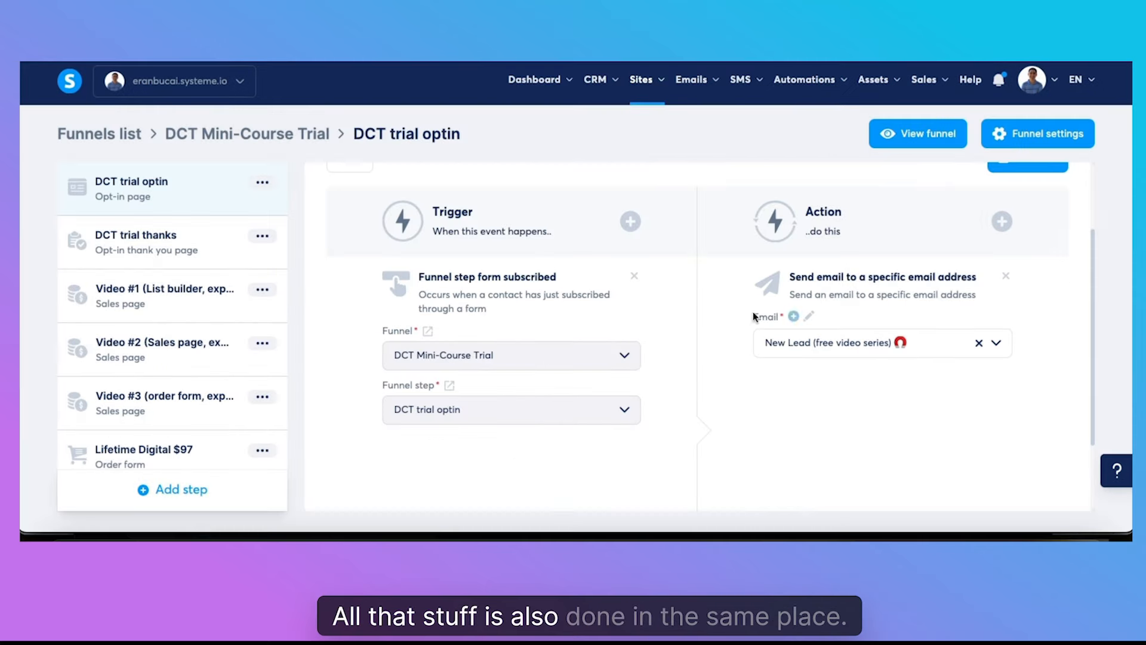
pyautogui.scroll(3, 753, 317)
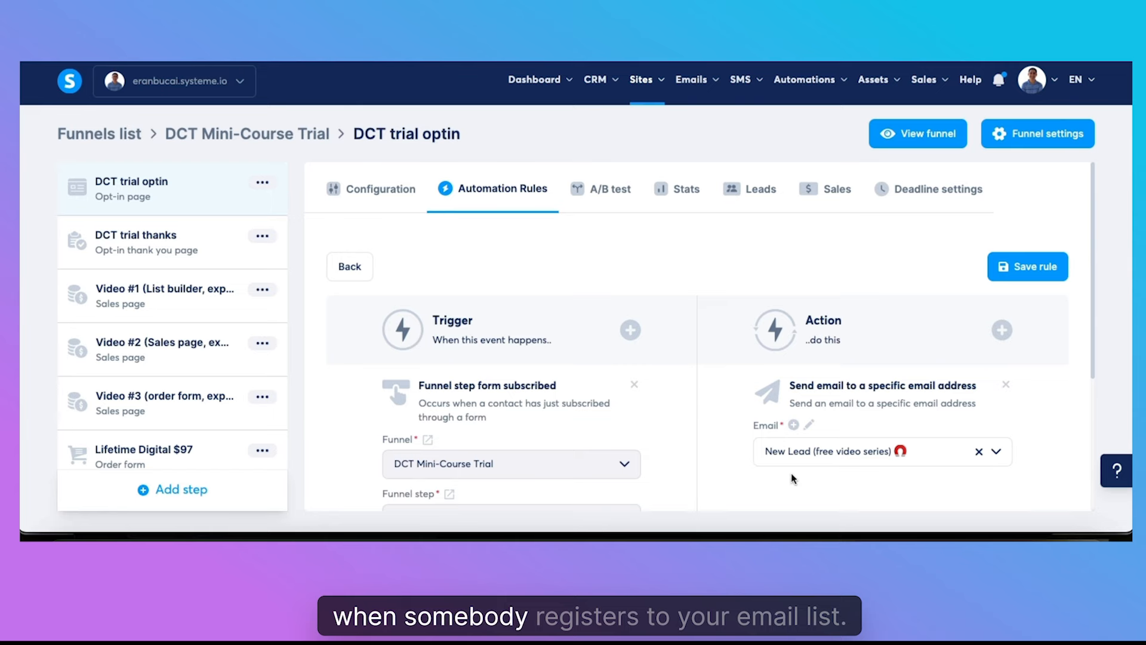
# - Examine the body and email-address substitution of the "New Lead (free video series)" message, and close it without changes
pyautogui.scroll(-1, 741, 464)
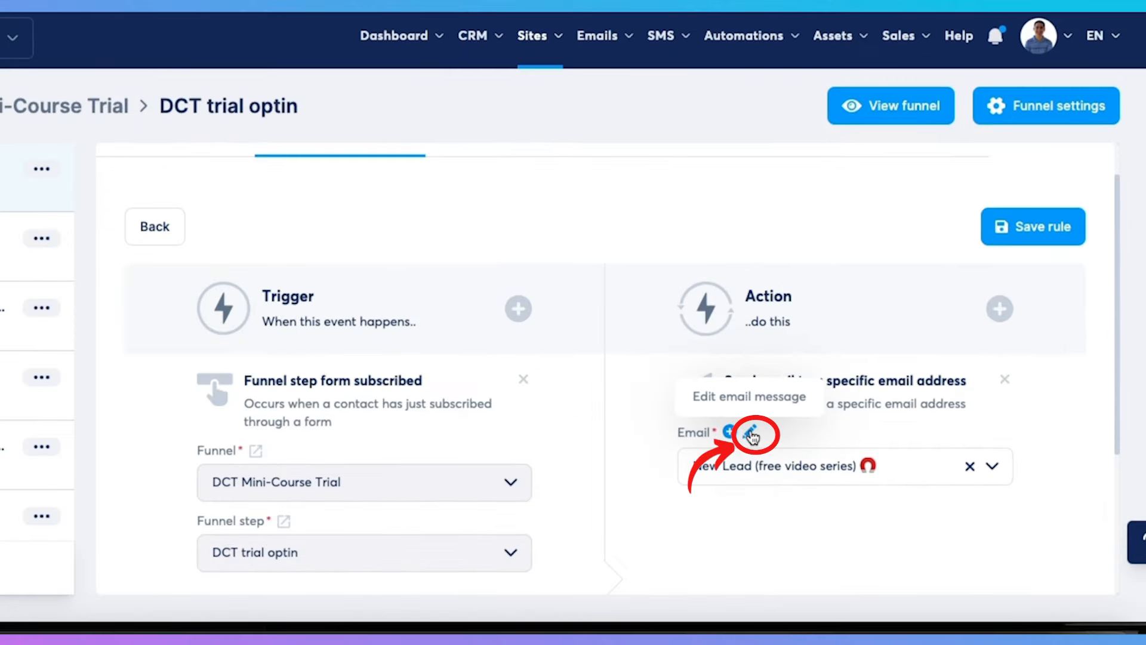
pyautogui.click(809, 385)
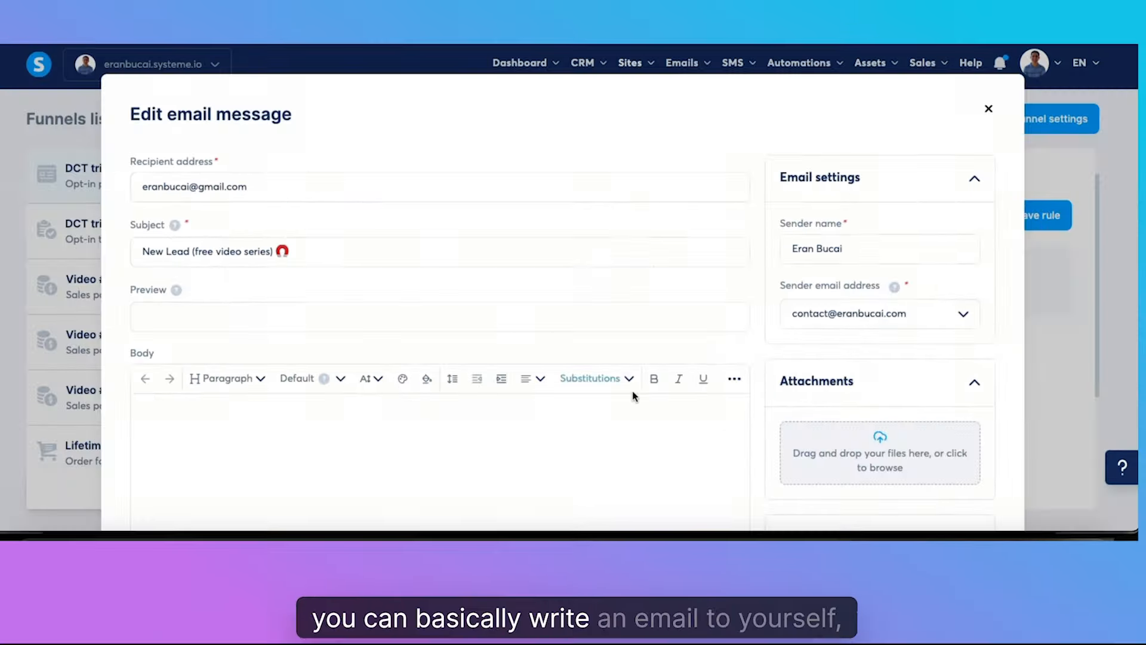
pyautogui.scroll(-1, 418, 430)
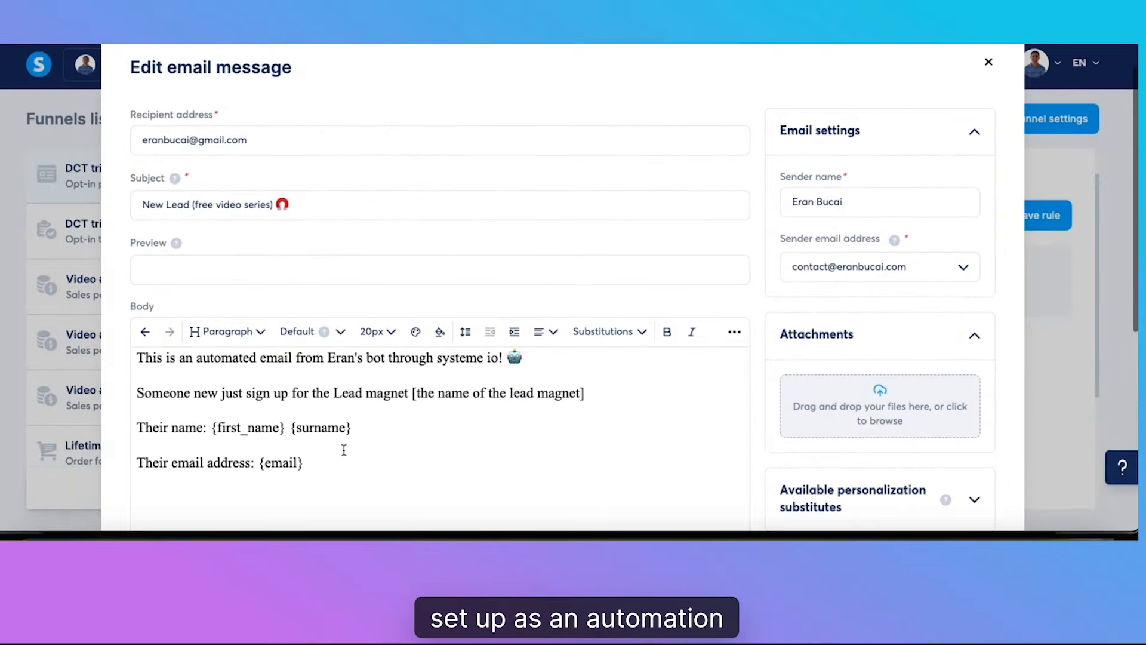
pyautogui.moveTo(325, 463); pyautogui.dragTo(247, 461)
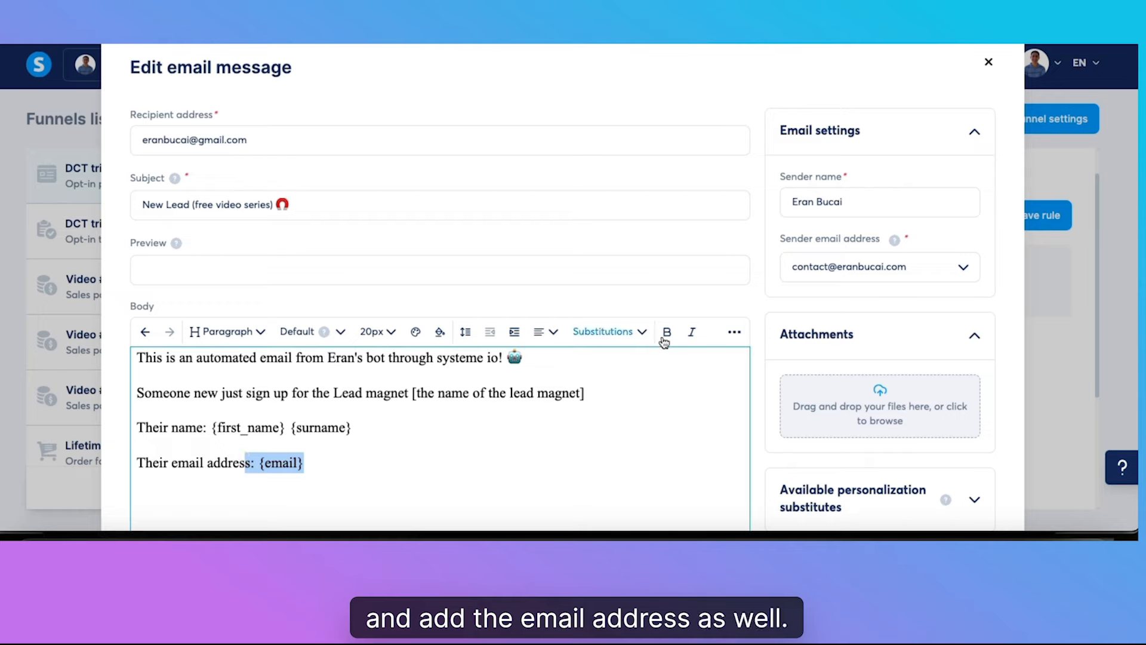
pyautogui.click(987, 62)
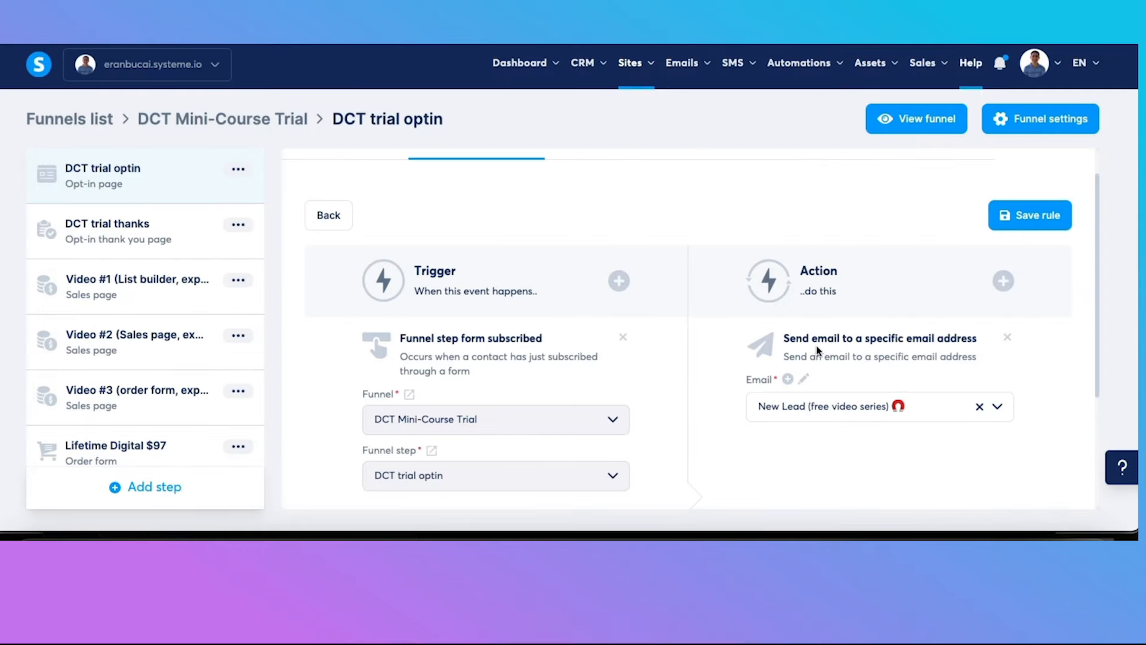
# - Reopen the rule's "New Lead (free video series)" message for editing and select its whole recipient address
pyautogui.click(804, 380)
pyautogui.scroll(-1, 595, 420)
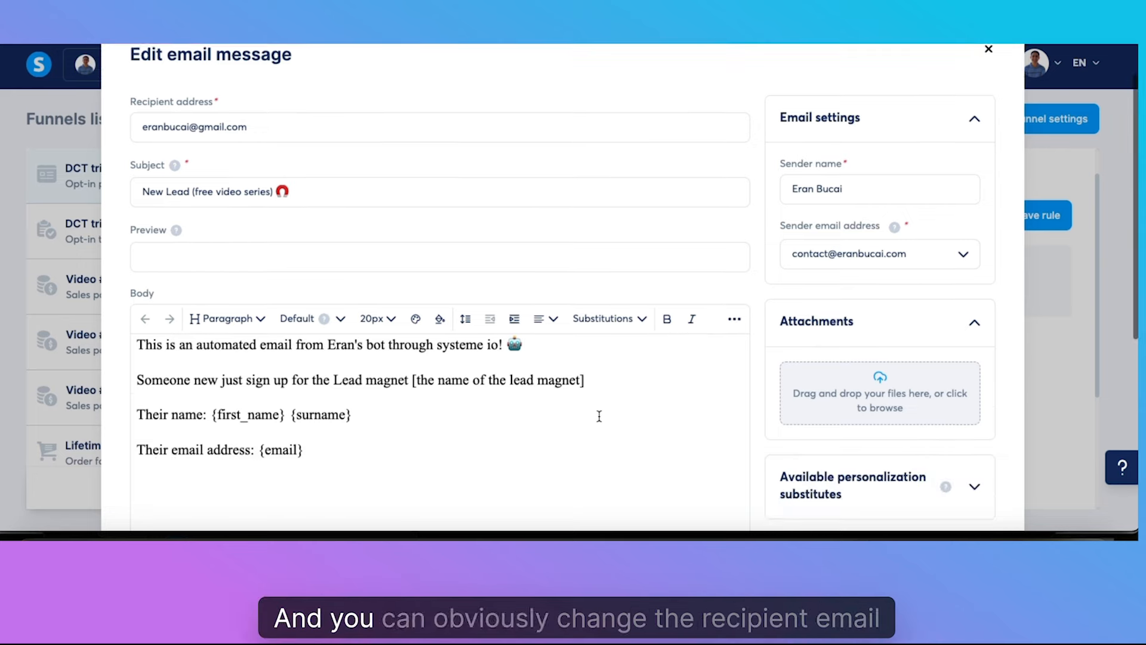
pyautogui.moveTo(294, 120); pyautogui.dragTo(118, 123)
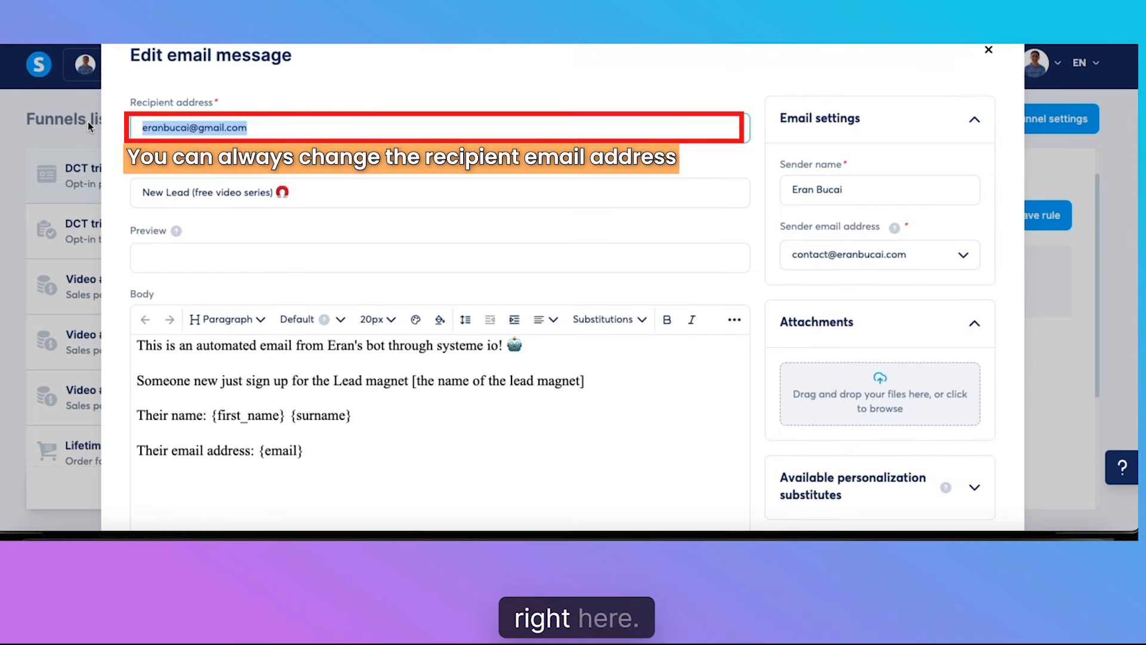